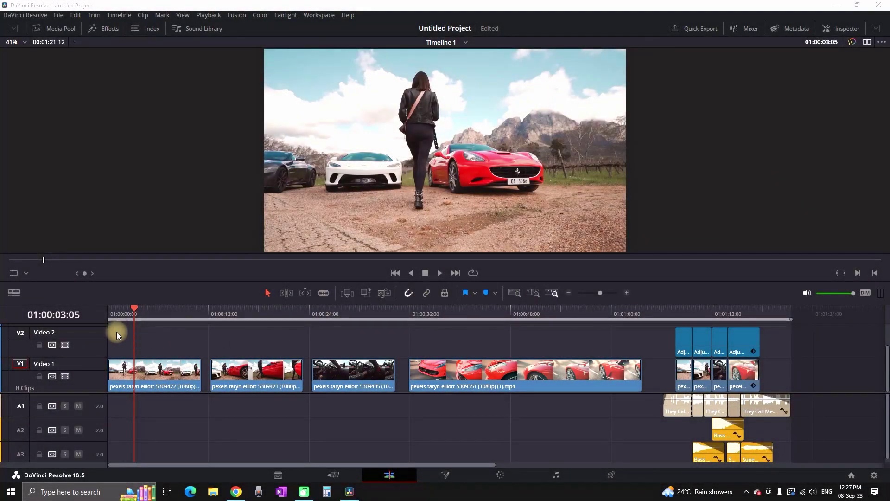
# - Show the retime controls on the first clip and add a speed point at 01:00:02:01
pyautogui.click(126, 316)
pyautogui.moveTo(126, 315); pyautogui.dragTo(115, 312)
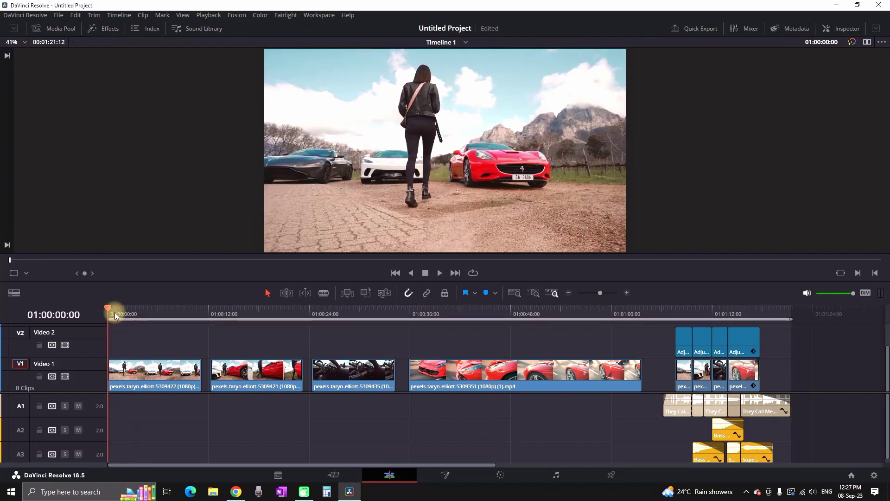
pyautogui.press('space')
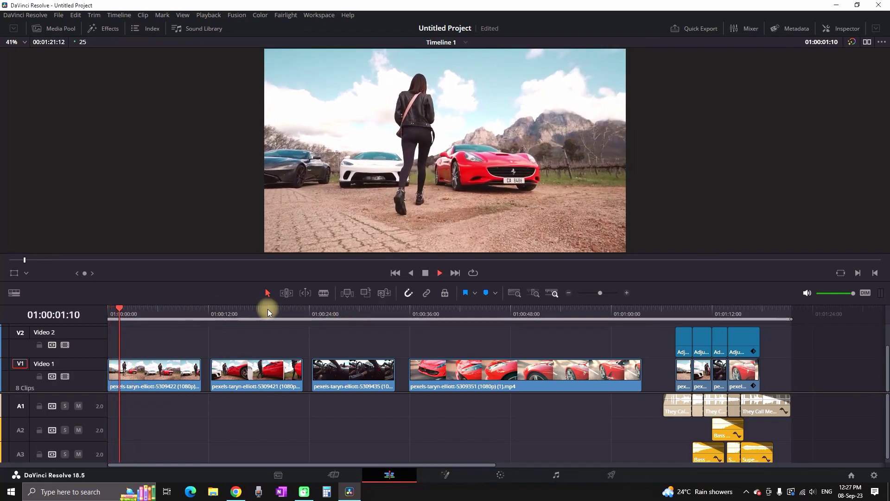
pyautogui.press('space')
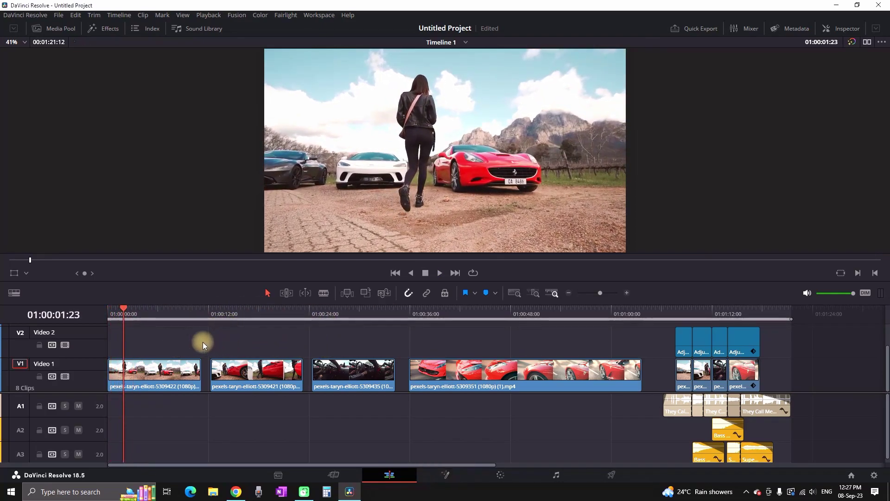
pyautogui.hotkey('ctrl', 'r')
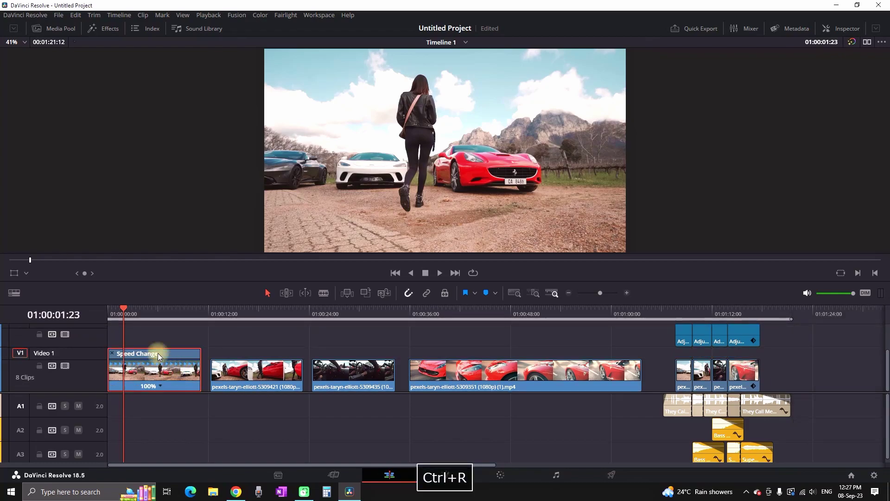
pyautogui.moveTo(123, 308); pyautogui.dragTo(124, 307)
pyautogui.click(160, 385)
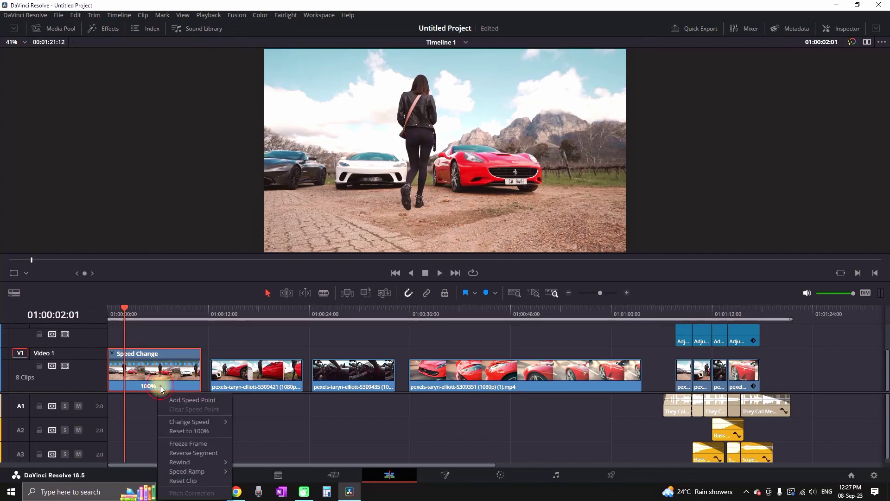
pyautogui.click(190, 400)
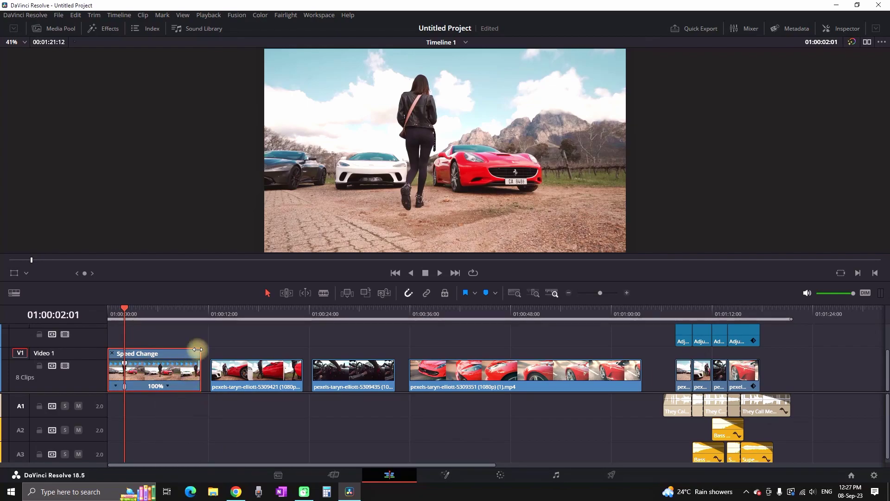
# - Speed up the first clip's segment after the speed point by shortening the clip to about 2.9 seconds
pyautogui.moveTo(199, 350); pyautogui.dragTo(134, 354)
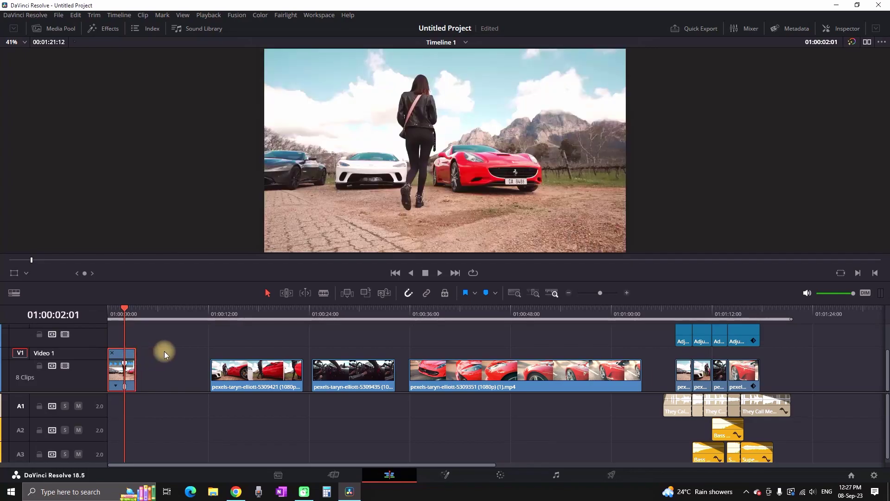
pyautogui.scroll(5, 170, 352)
pyautogui.moveTo(207, 353); pyautogui.dragTo(195, 353)
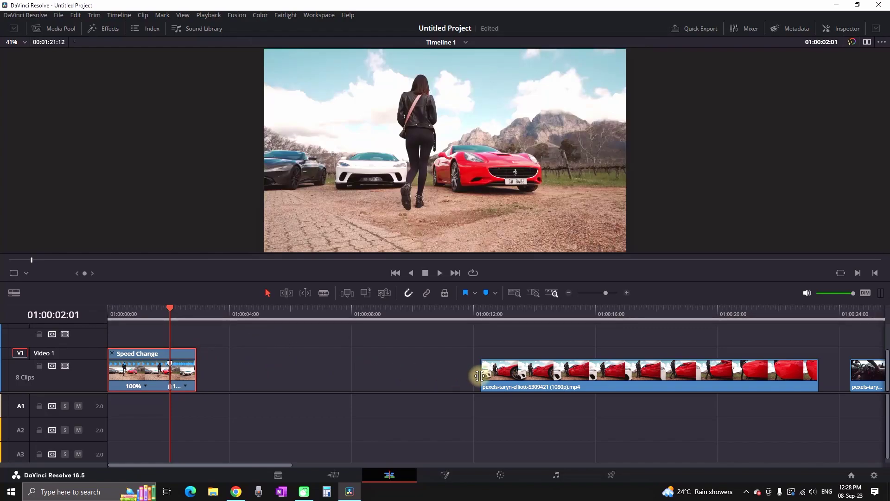
# - Butt the second clip against the first and speed up its section after a new speed point at 01:00:04:21
pyautogui.moveTo(542, 375); pyautogui.dragTo(272, 378)
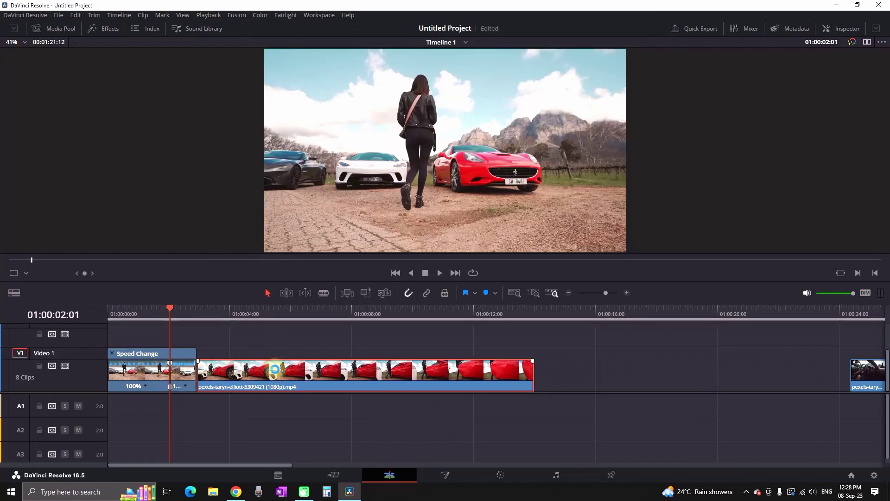
pyautogui.hotkey('ctrl', 'r')
pyautogui.moveTo(214, 320); pyautogui.dragTo(255, 315)
pyautogui.click(304, 370)
pyautogui.click(371, 386)
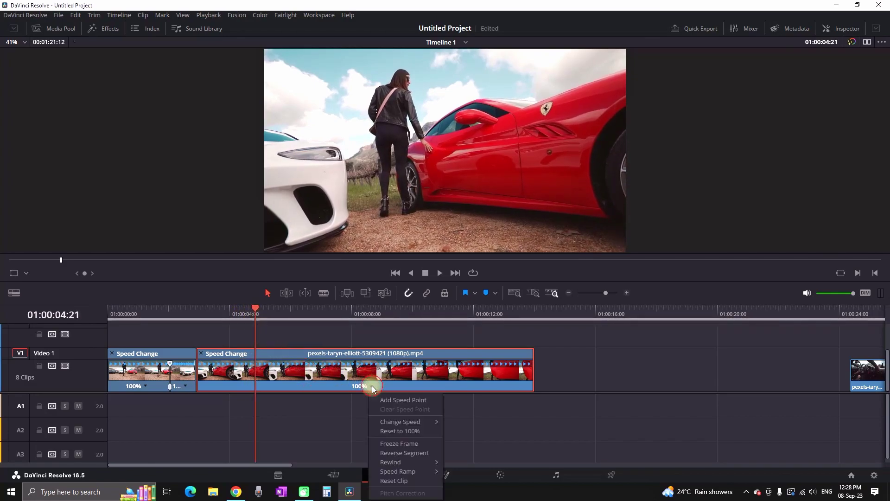
pyautogui.click(377, 399)
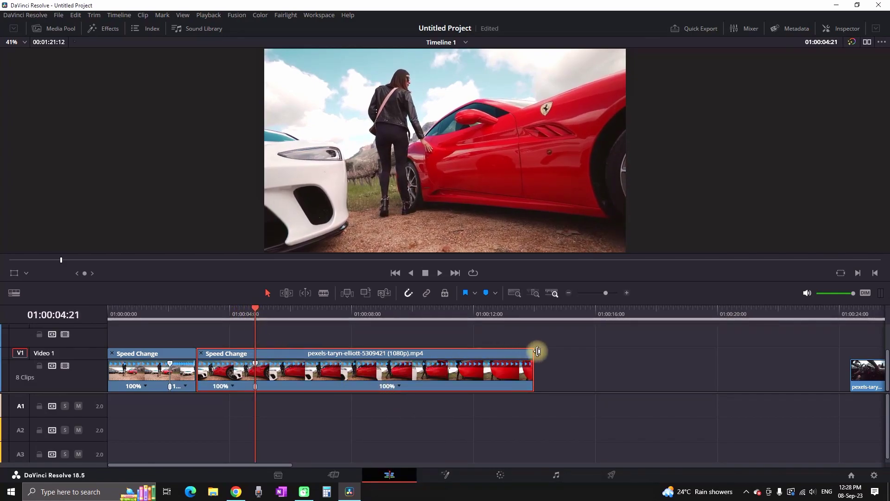
pyautogui.moveTo(534, 350); pyautogui.dragTo(280, 353)
# - Add a speed point to the third clip and speed up the section after it, shortening the clip
pyautogui.hotkey('ctrl', 'r')
pyautogui.moveTo(202, 314); pyautogui.dragTo(241, 314)
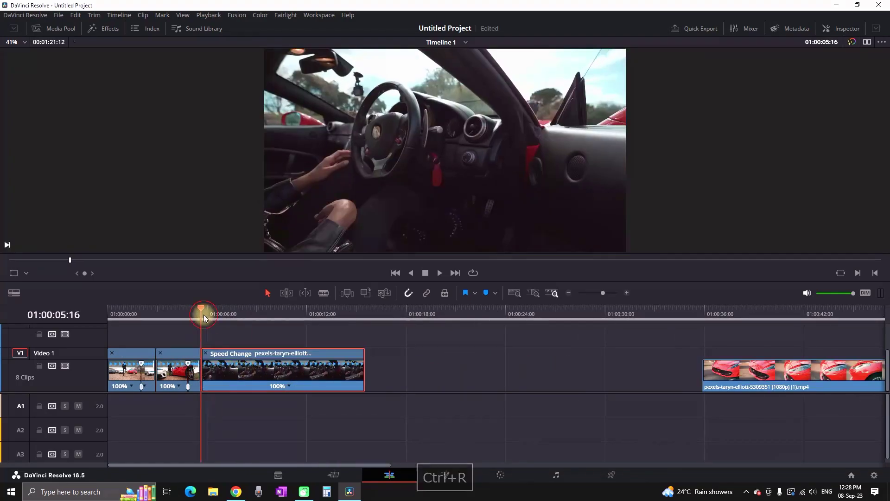
pyautogui.click(290, 387)
pyautogui.click(297, 399)
pyautogui.moveTo(364, 352); pyautogui.dragTo(254, 353)
# - Butt the fourth clip against the third, speed up its section after a new speed point, and hide the retime controls
pyautogui.moveTo(725, 372); pyautogui.dragTo(278, 372)
pyautogui.hotkey('ctrl', 'r')
pyautogui.moveTo(290, 315); pyautogui.dragTo(326, 314)
pyautogui.click(503, 399)
pyautogui.moveTo(714, 352); pyautogui.dragTo(364, 353)
pyautogui.hotkey('ctrl', 'r')
# - Play the timeline from the start to review the speed ramps between the clips
pyautogui.press('Home')
pyautogui.press('space')
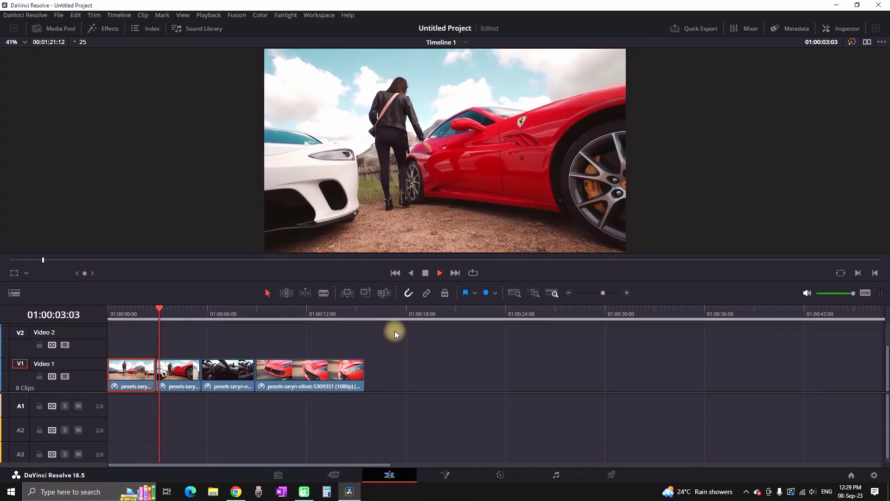
pyautogui.press('space')
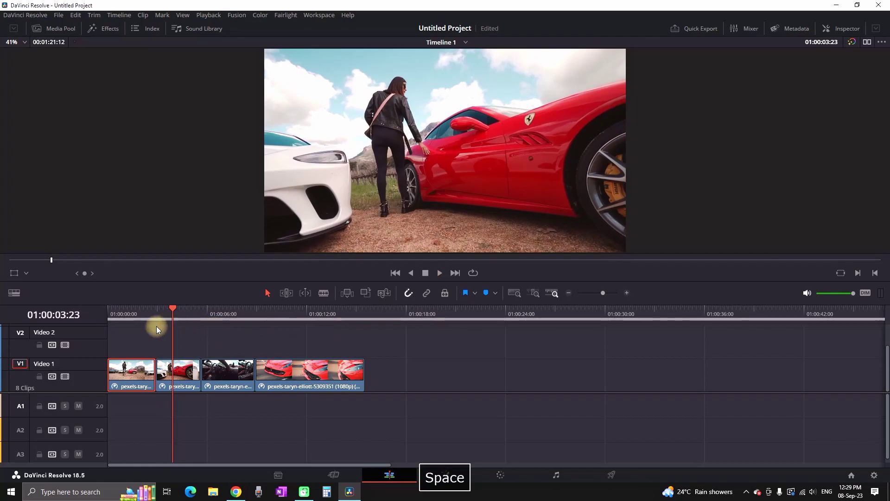
# - Set the first clip's Retime Process to Optical Flow in its Retime and Scaling settings
pyautogui.click(134, 373)
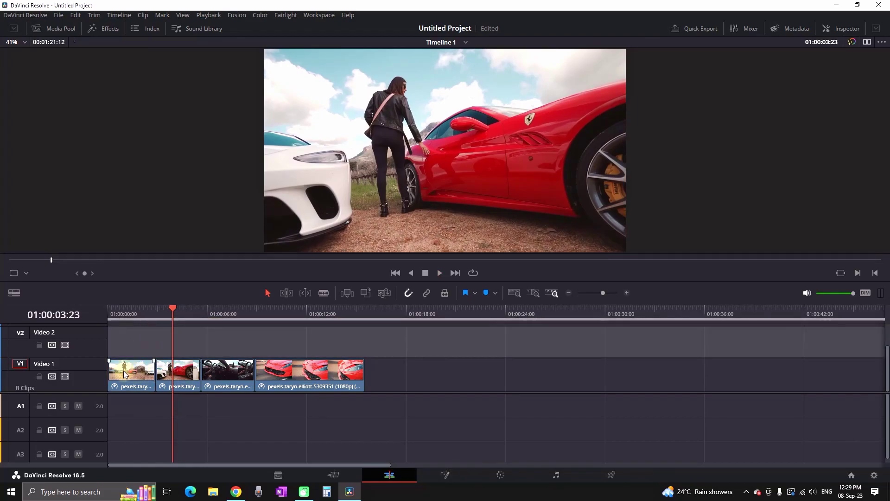
pyautogui.click(840, 29)
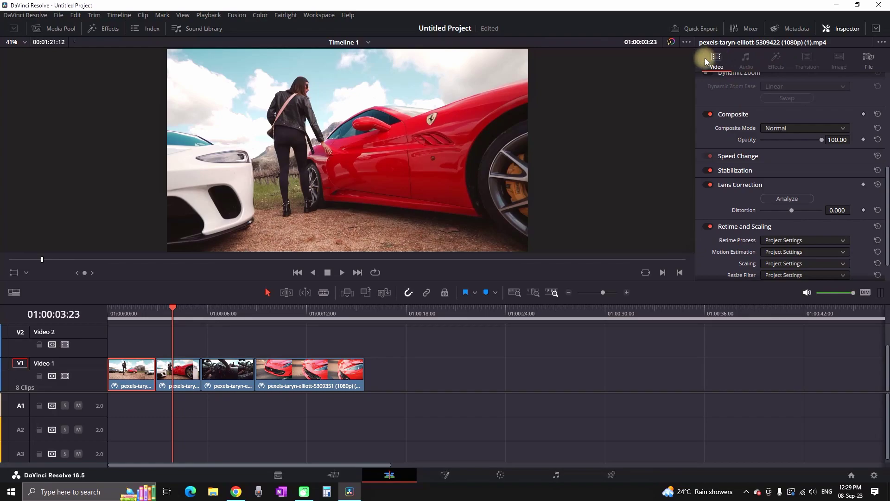
pyautogui.scroll(-1, 741, 222)
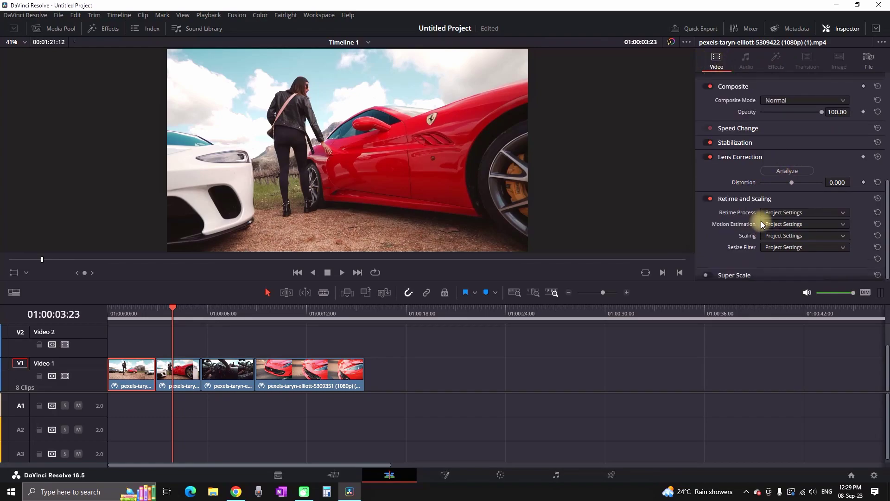
pyautogui.click(786, 214)
pyautogui.click(786, 253)
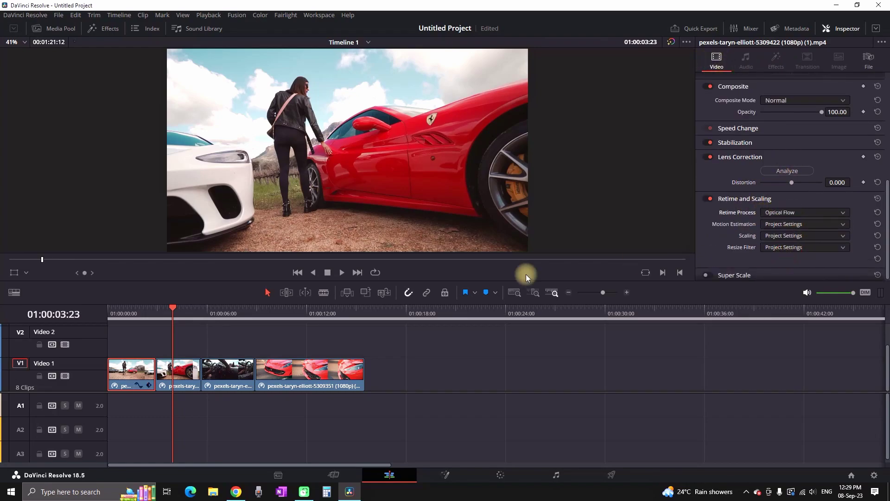
# - Set the Retime Process of the second, third and fourth clips to Optical Flow and close the Inspector
pyautogui.click(183, 365)
pyautogui.click(781, 213)
pyautogui.click(783, 256)
pyautogui.click(218, 367)
pyautogui.click(787, 213)
pyautogui.click(783, 256)
pyautogui.click(309, 371)
pyautogui.click(785, 214)
pyautogui.click(787, 253)
pyautogui.click(841, 28)
# - Find the Adjustment Clip effect and place one on Video 2 over the first clip, matching that clip's length
pyautogui.click(110, 310)
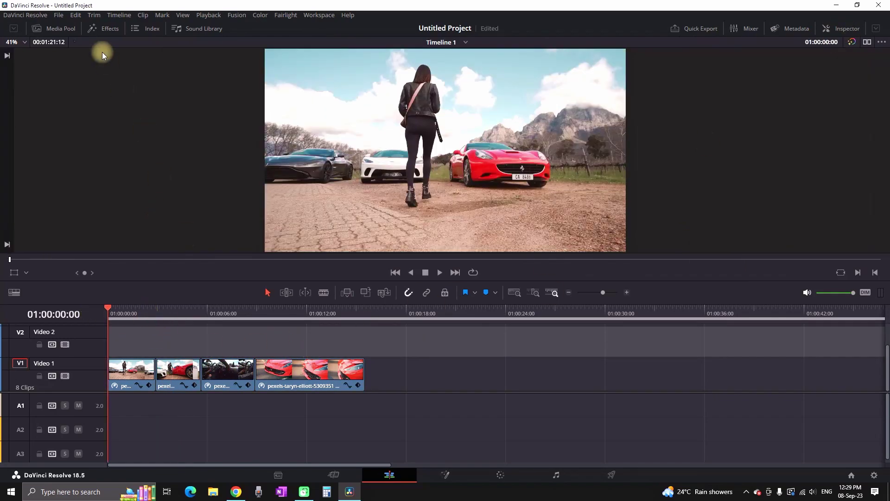
pyautogui.click(51, 33)
pyautogui.click(103, 29)
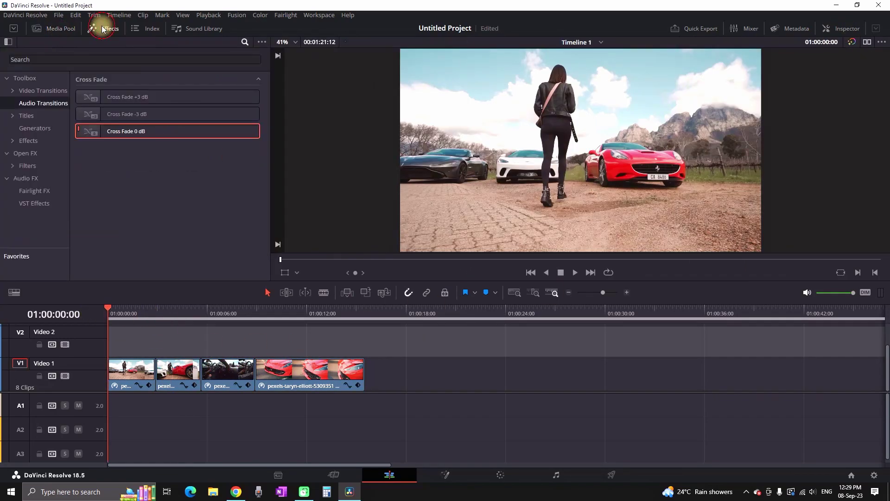
pyautogui.click(26, 78)
pyautogui.click(54, 58)
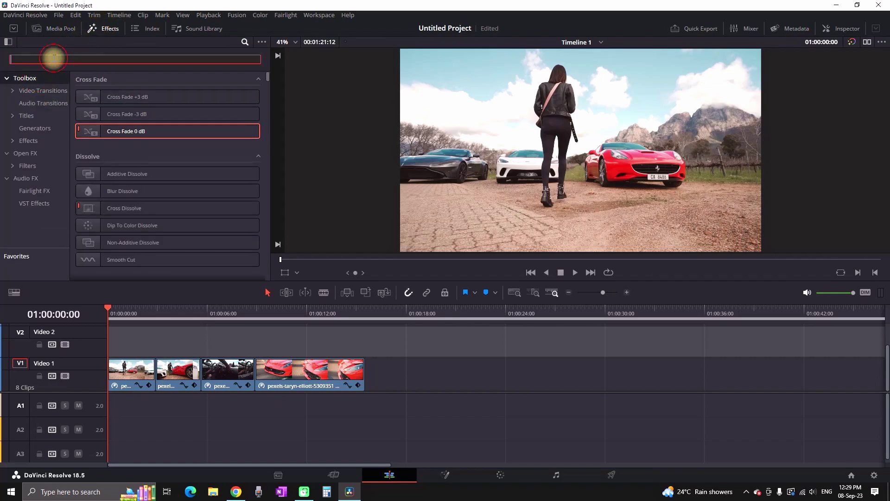
pyautogui.write('adju')
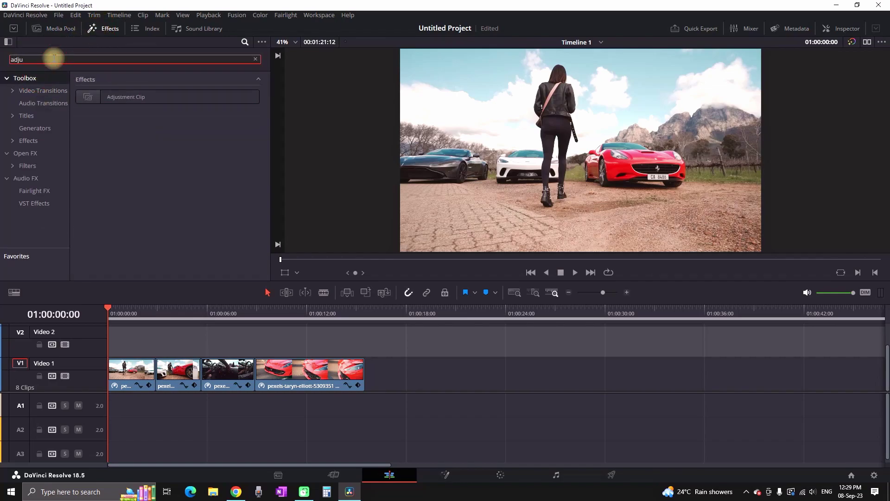
pyautogui.moveTo(130, 105); pyautogui.dragTo(155, 343)
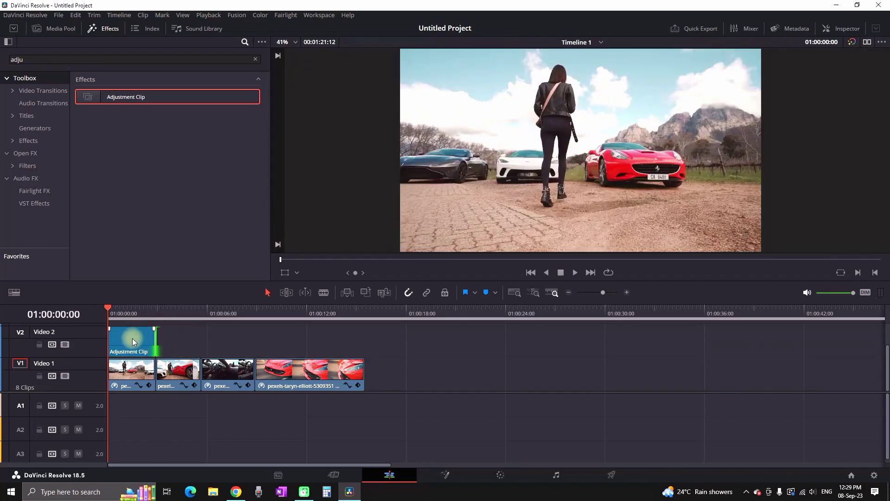
# - Open the adjustment clip in Fusion, with MediaIn1 shown in the first viewer and MediaOut1 in the second
pyautogui.click(449, 475)
pyautogui.moveTo(492, 346); pyautogui.dragTo(187, 372)
pyautogui.click(189, 371)
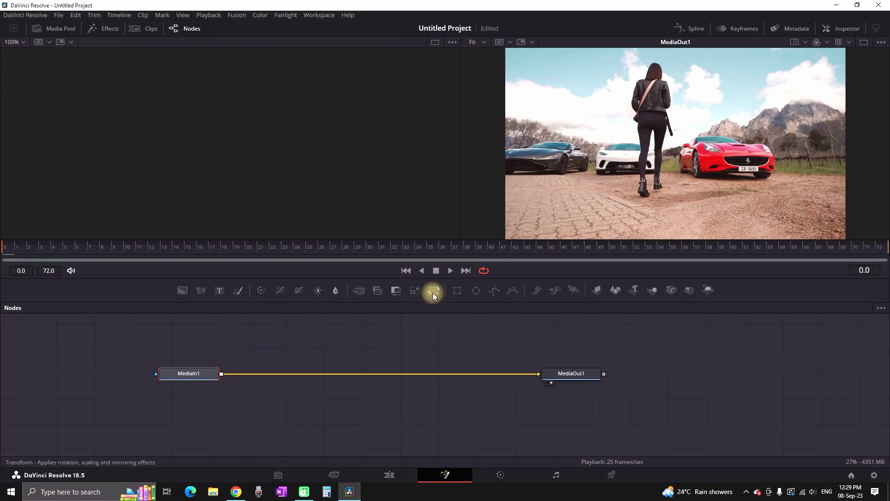
pyautogui.press('1')
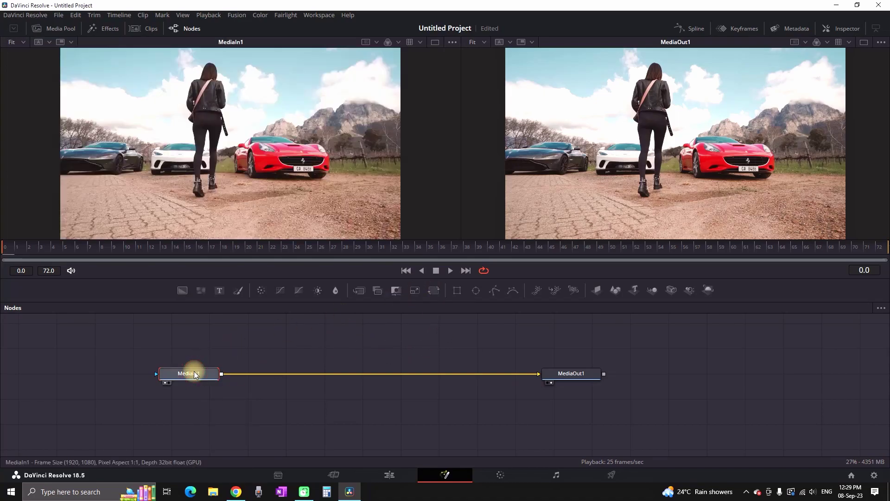
pyautogui.click(562, 373)
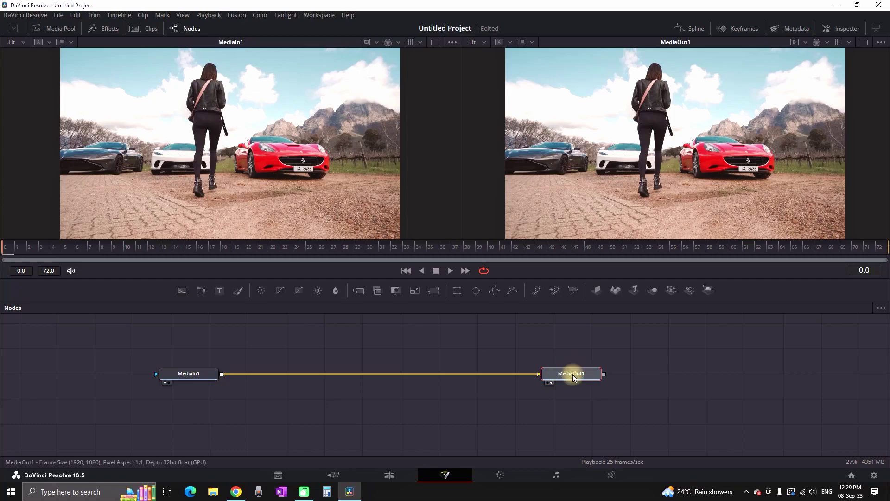
pyautogui.click(551, 383)
pyautogui.click(551, 384)
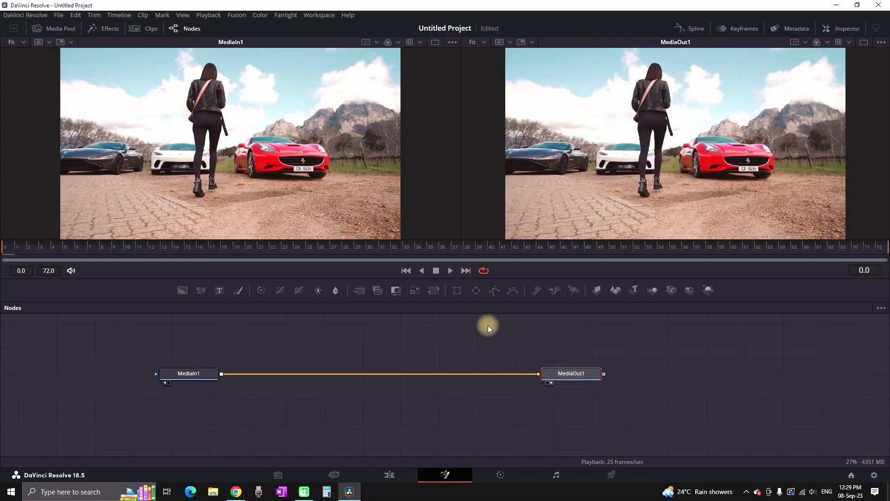
# - Insert a Transform node between MediaIn1 and MediaOut1 and space it out from MediaIn1
pyautogui.click(182, 373)
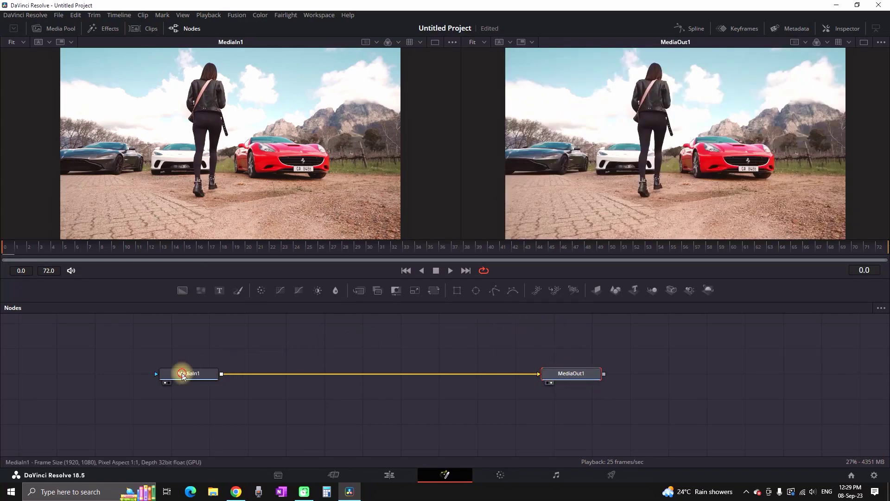
pyautogui.click(436, 290)
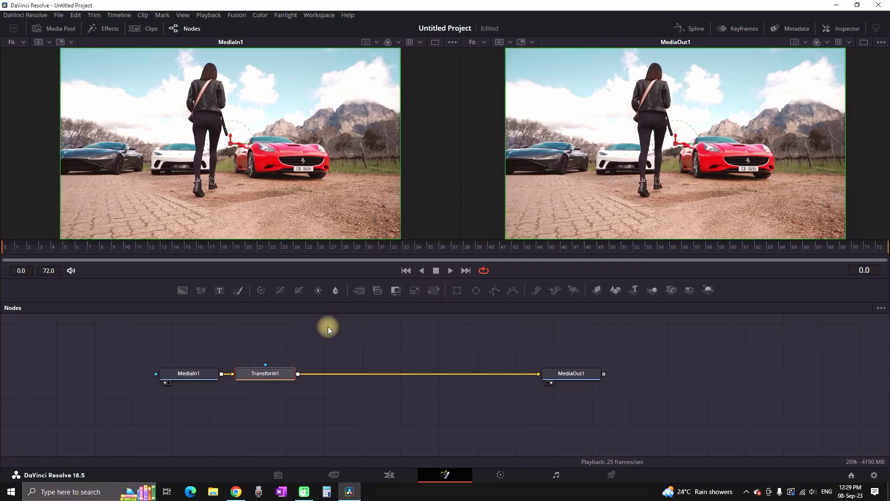
pyautogui.moveTo(265, 374); pyautogui.dragTo(295, 372)
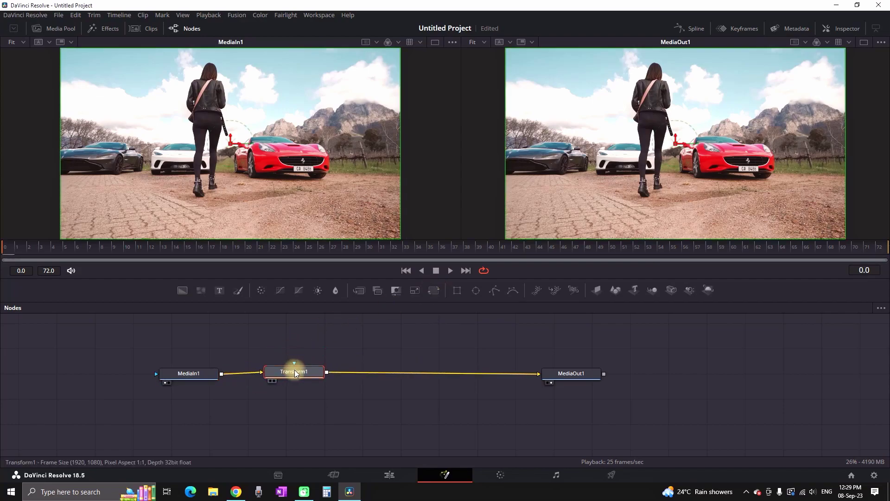
# - Add a Size keyframe of 1.0 to the Transform node at frame 37
pyautogui.click(844, 28)
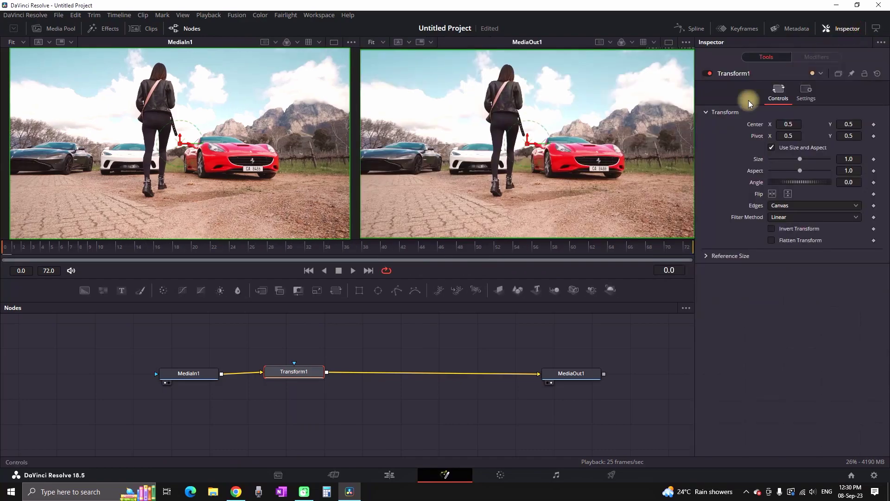
pyautogui.moveTo(20, 248); pyautogui.dragTo(361, 252)
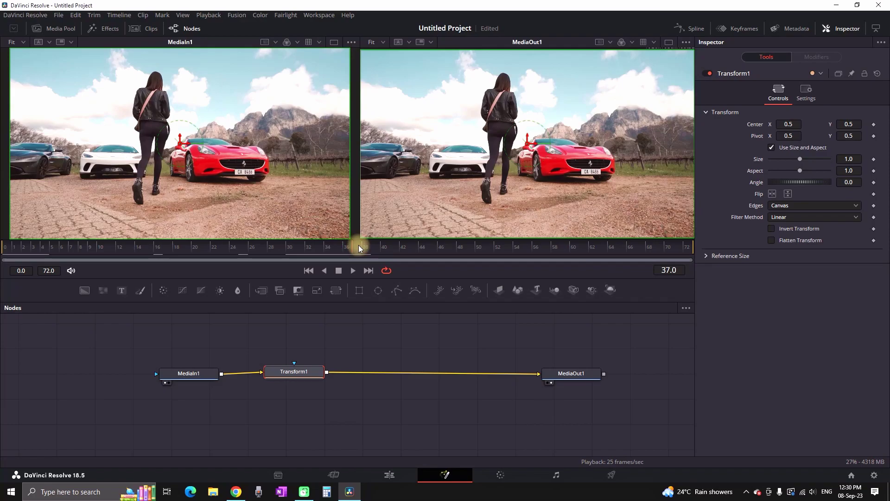
pyautogui.click(874, 159)
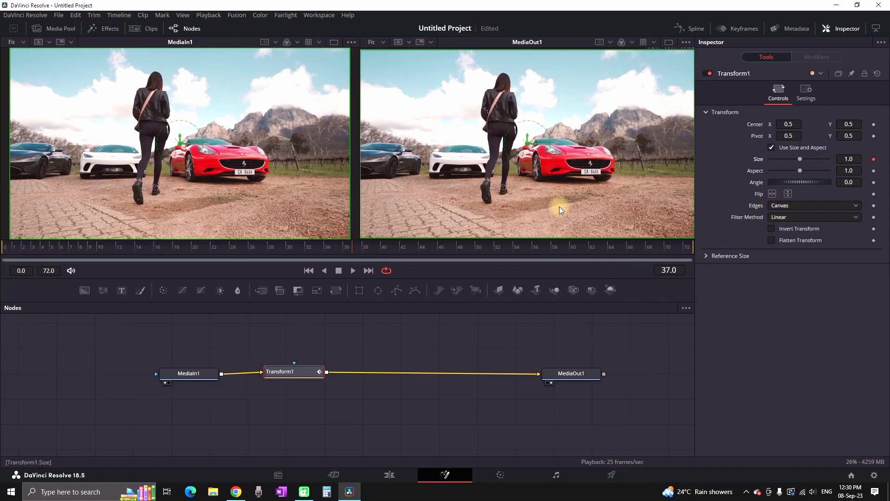
# - Set the Transform node's Size to about 1.68 at frame 0 and play back the zoom-out animation
pyautogui.click(9, 250)
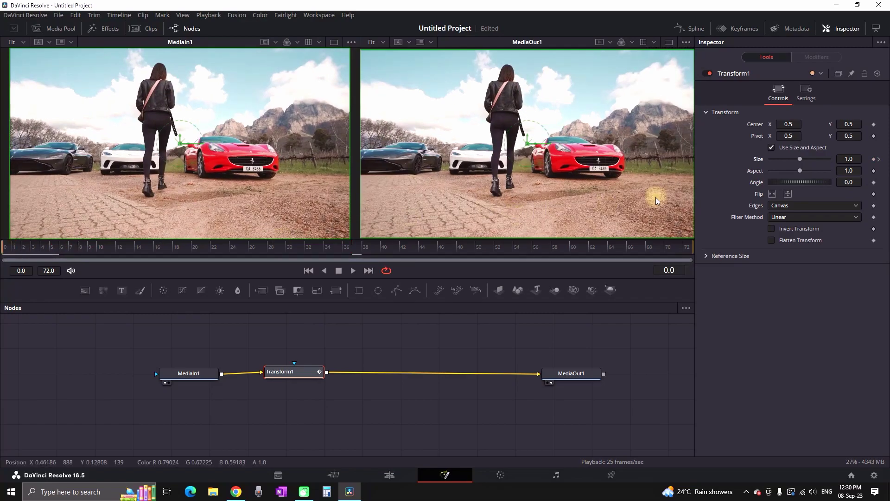
pyautogui.moveTo(800, 160); pyautogui.dragTo(805, 160)
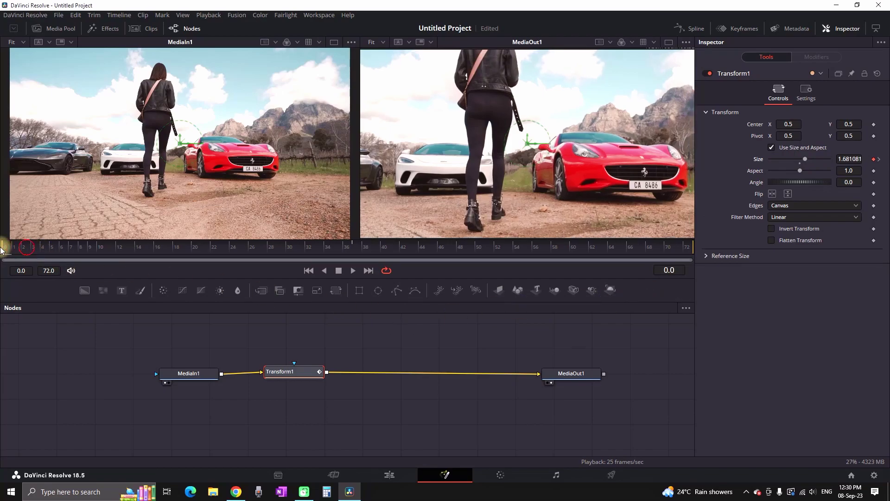
pyautogui.click(352, 271)
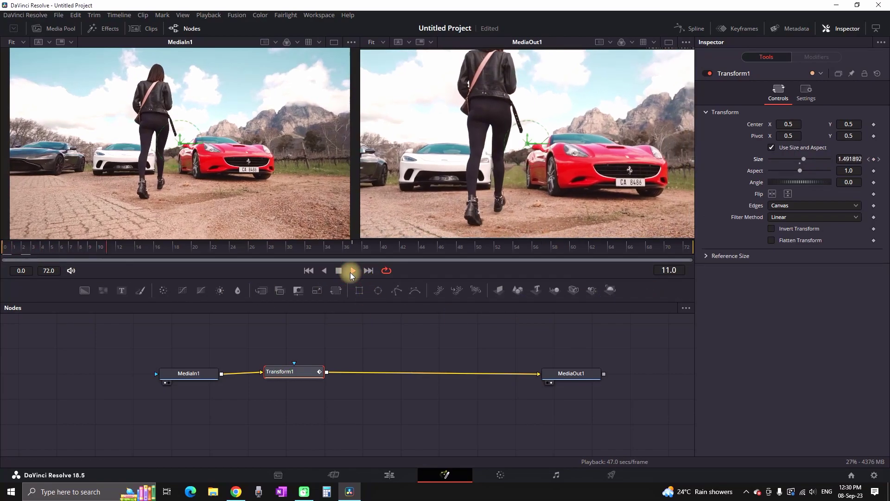
# - Replay part of the Transform zoom-out animation in the viewers and stop it
pyautogui.click(340, 272)
pyautogui.click(143, 243)
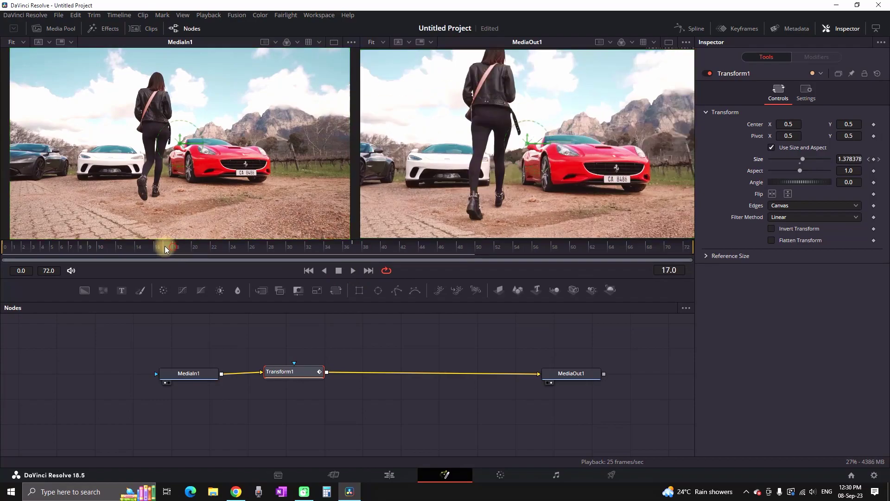
pyautogui.press('space')
pyautogui.click(343, 271)
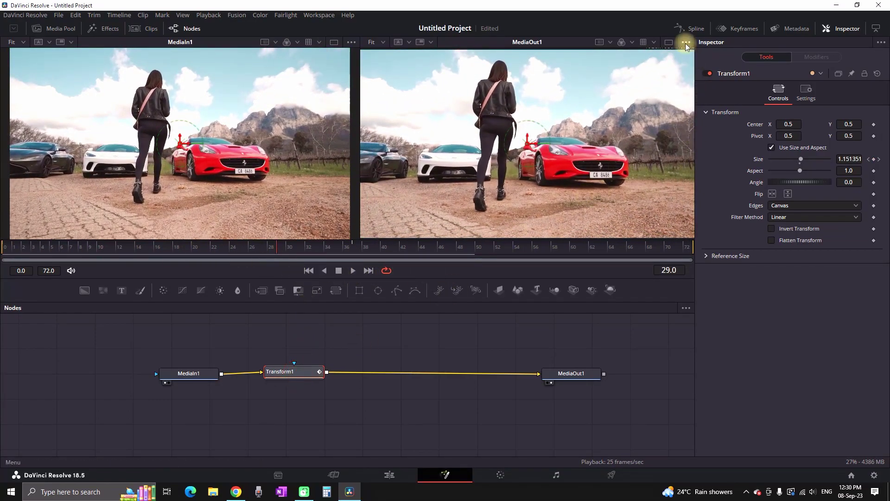
# - Show Transform1's Size curve in the Spline editor and fit it to the view
pyautogui.click(692, 29)
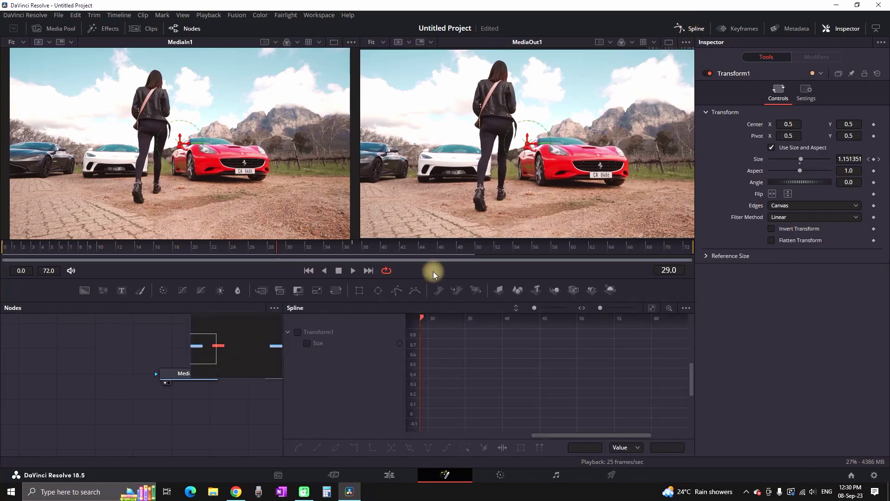
pyautogui.click(297, 331)
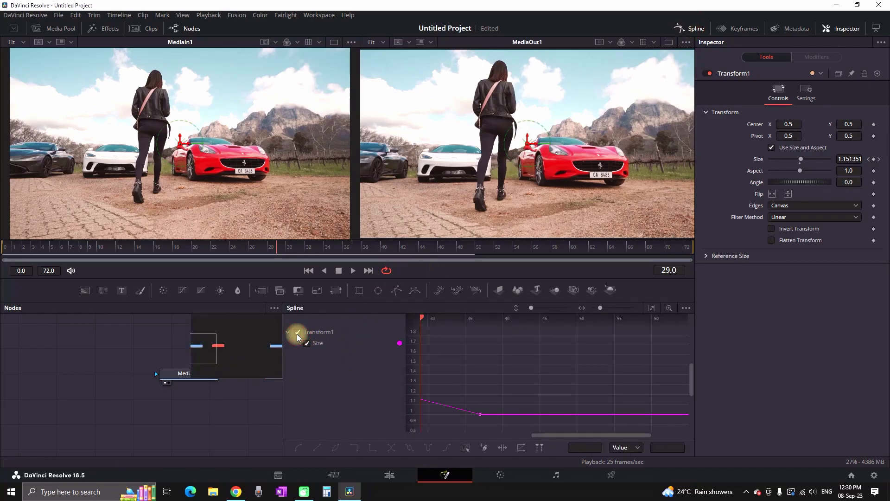
pyautogui.click(653, 307)
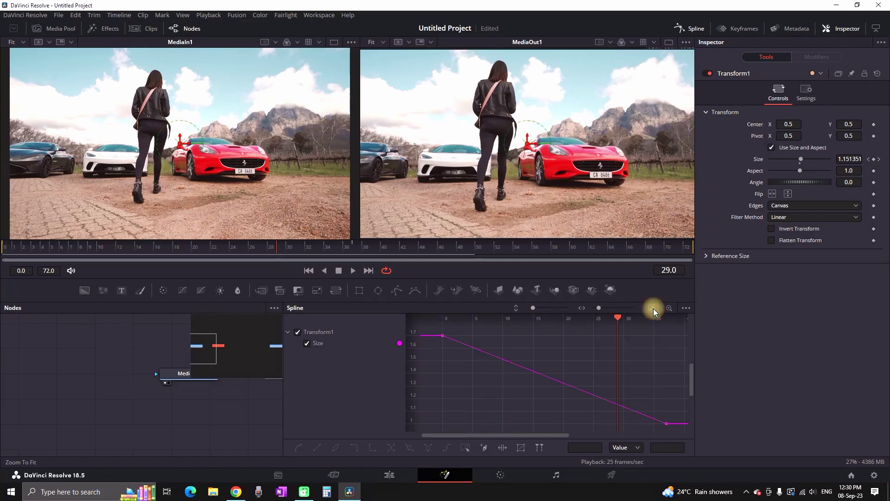
# - Smooth all keyframes of Transform1's Size curve, bend it into a steep initial drop with a long ease-out, and play the result
pyautogui.click(466, 447)
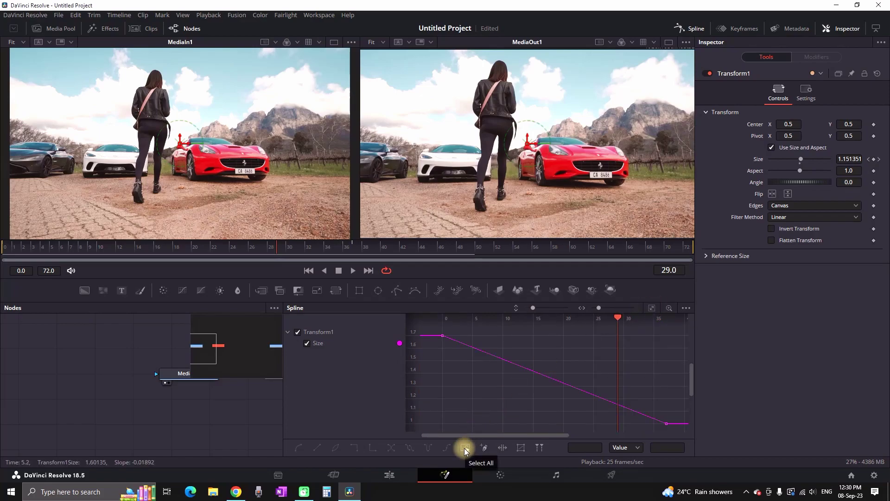
pyautogui.click(464, 448)
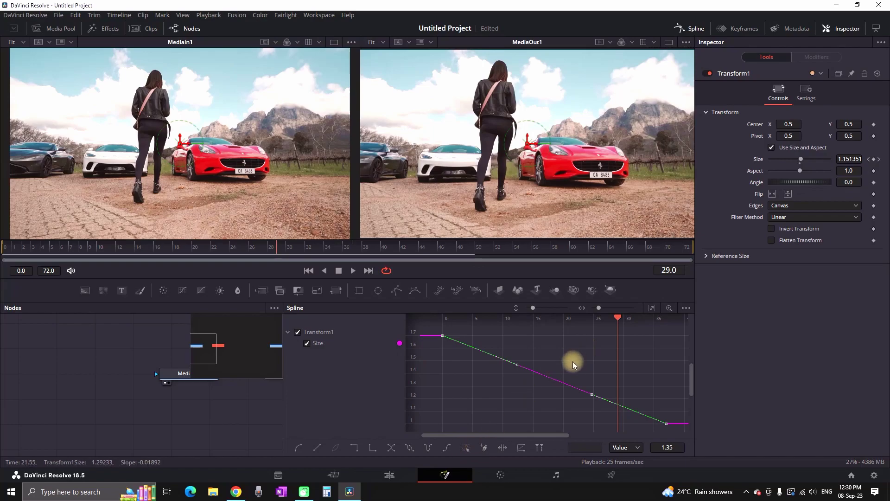
pyautogui.press('s')
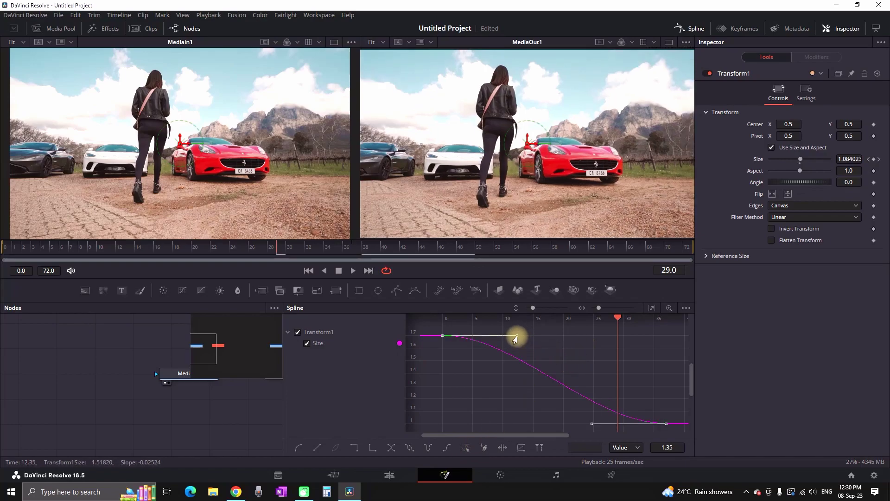
pyautogui.moveTo(515, 340); pyautogui.dragTo(440, 425)
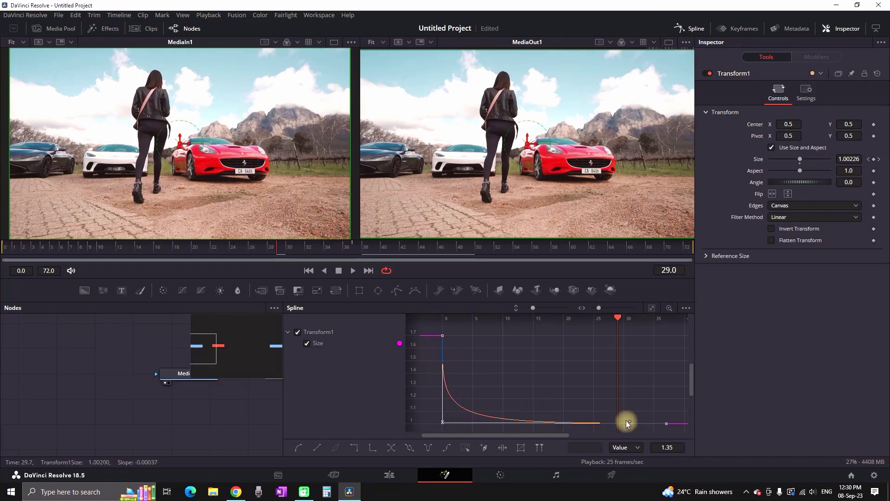
pyautogui.moveTo(185, 249); pyautogui.dragTo(3, 248)
pyautogui.press('space')
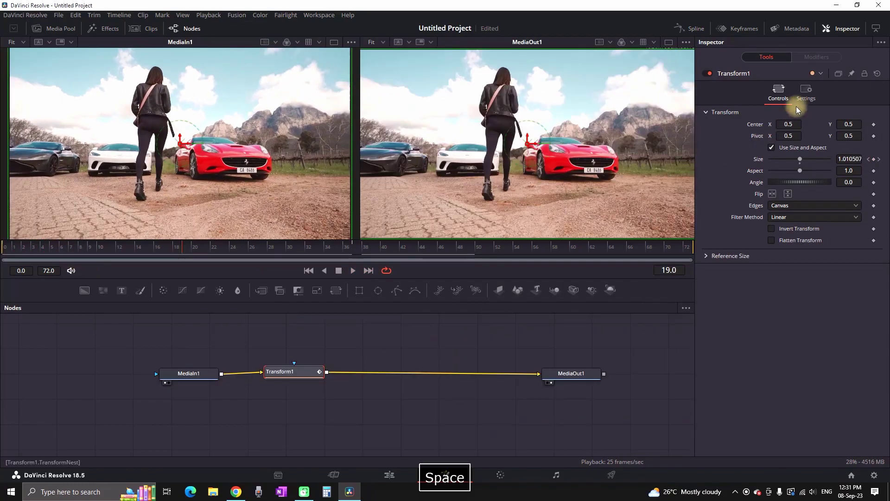
# - Enable Motion Blur on the Transform1 node with Quality 4 and a Shutter Angle of about 230
pyautogui.click(805, 94)
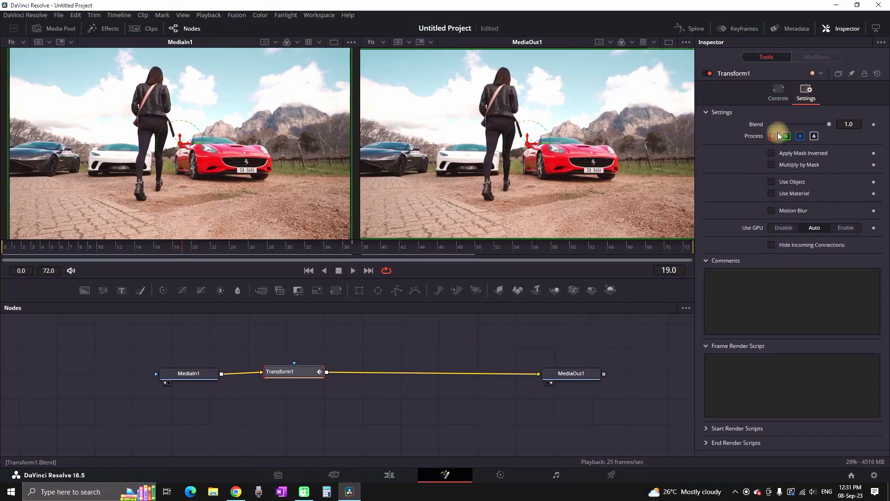
pyautogui.click(770, 211)
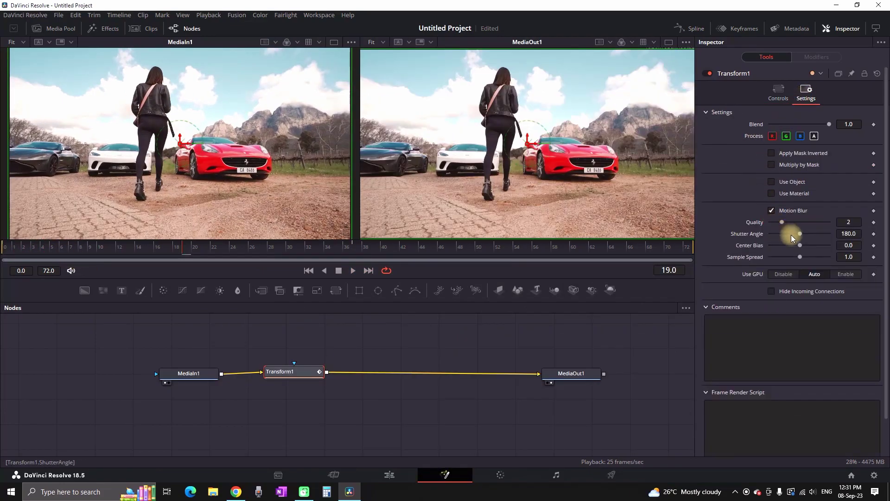
pyautogui.click(826, 222)
pyautogui.click(825, 234)
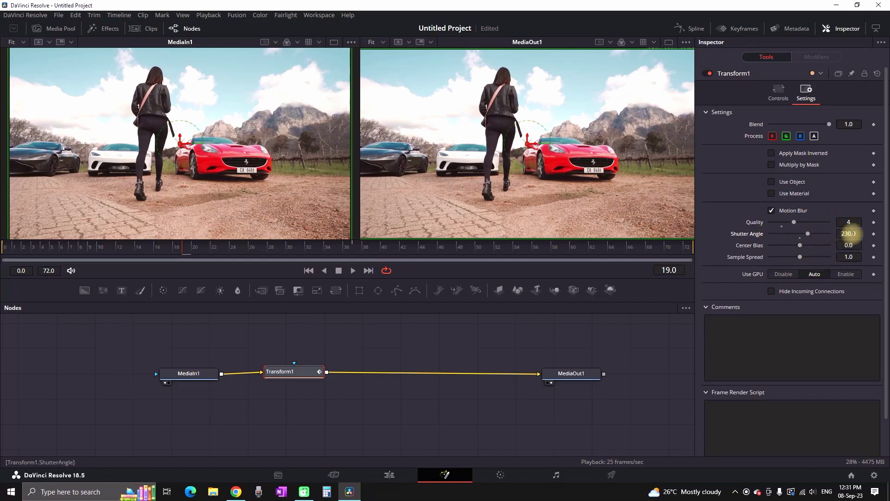
# - Hide the Inspector and play back the motion-blurred zoom-out from frame 0
pyautogui.click(839, 29)
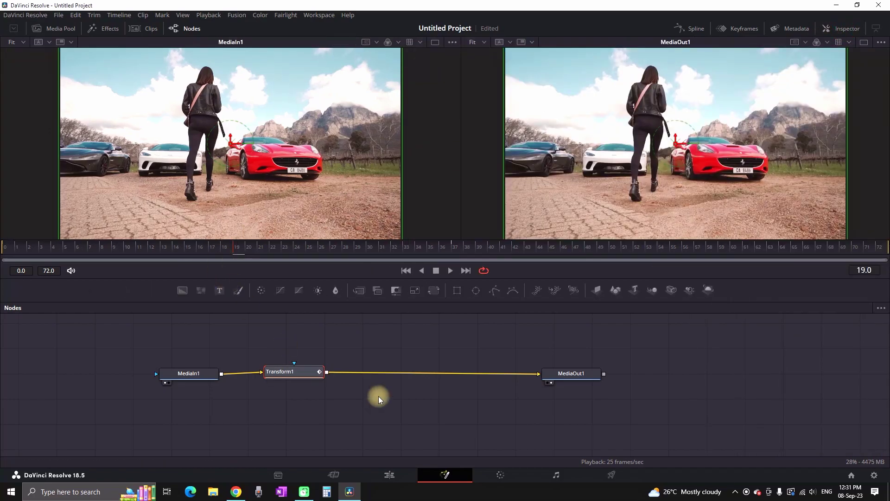
pyautogui.press('space')
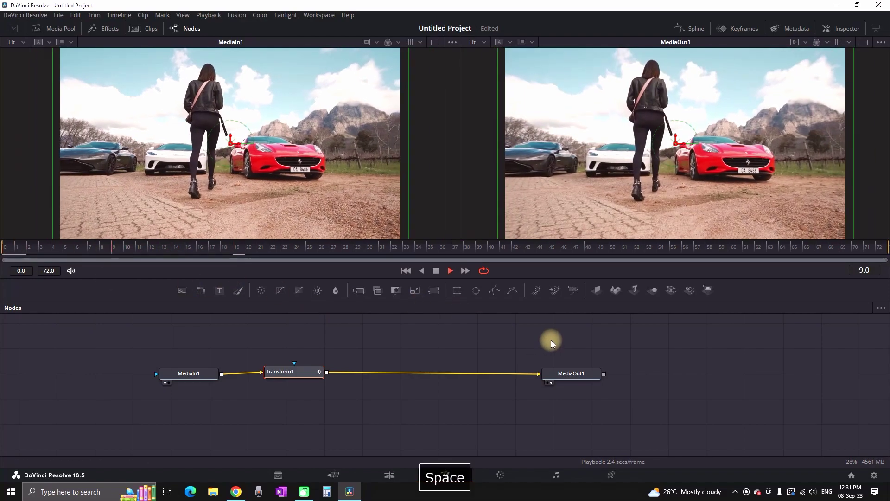
pyautogui.moveTo(44, 251); pyautogui.dragTo(2, 247)
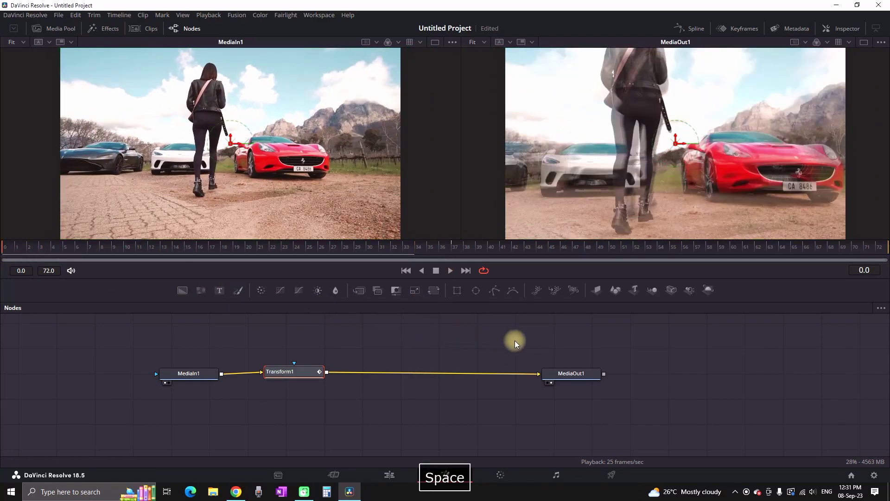
pyautogui.press('space')
# - Return to the Edit page and move the adjustment clip and all video clips about 20 frames later on the timeline
pyautogui.press('space')
pyautogui.click(388, 474)
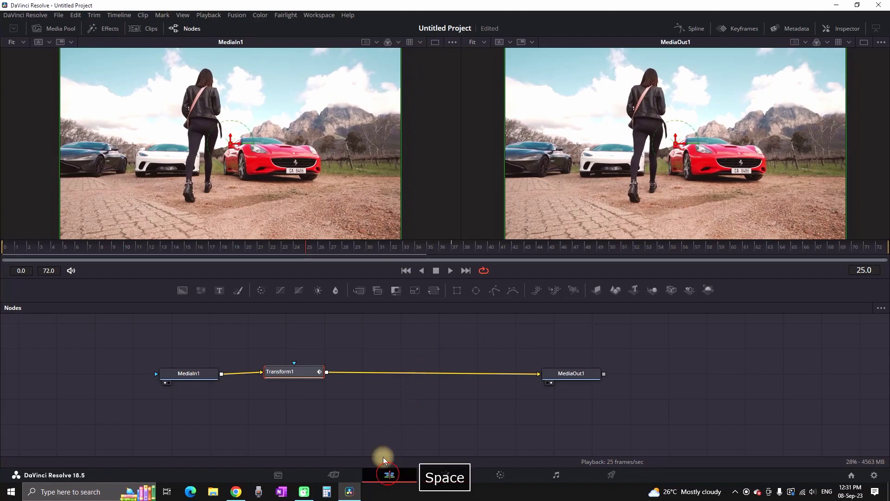
pyautogui.moveTo(124, 318); pyautogui.dragTo(107, 318)
pyautogui.press('space')
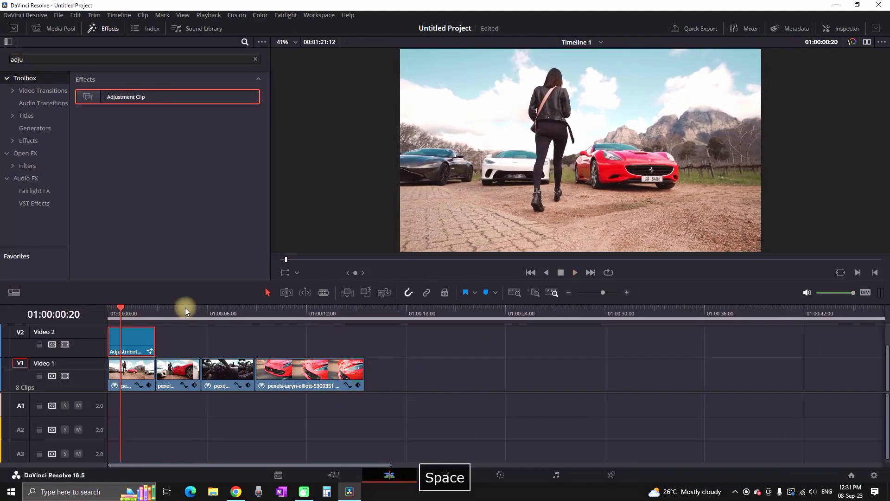
pyautogui.moveTo(289, 335); pyautogui.dragTo(157, 378)
# - Play the timeline from its start to check the zoom at the beginning of the first clip
pyautogui.press('space')
pyautogui.moveTo(121, 309); pyautogui.dragTo(108, 309)
pyautogui.press('space')
pyautogui.press('space')
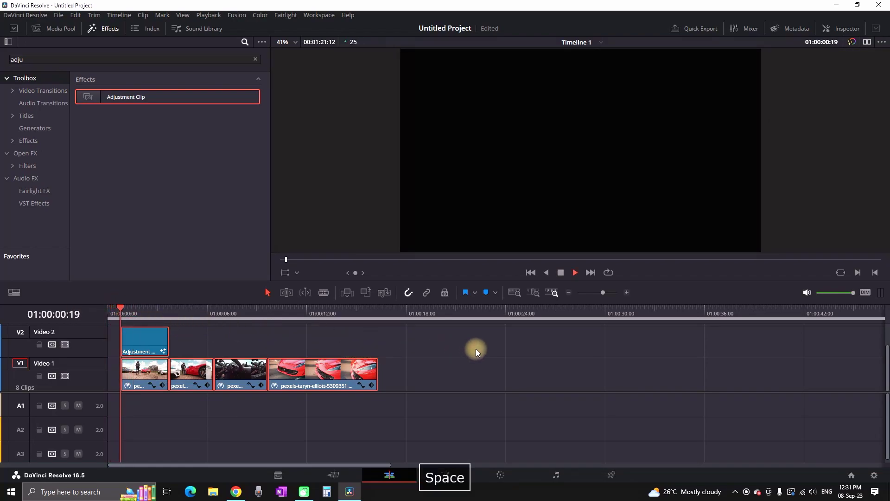
pyautogui.press('space')
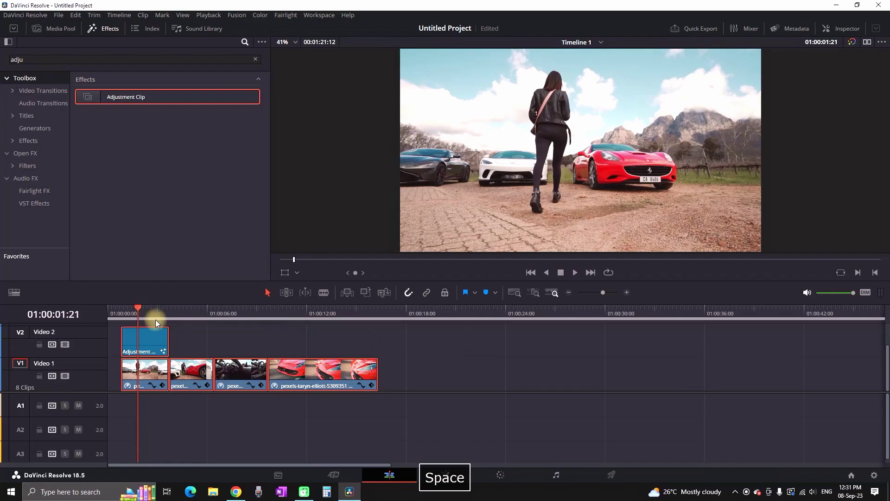
# - Reopen the adjustment clip in Fusion, add a second Transform node after Transform1, and space it out towards MediaOut1
pyautogui.click(151, 330)
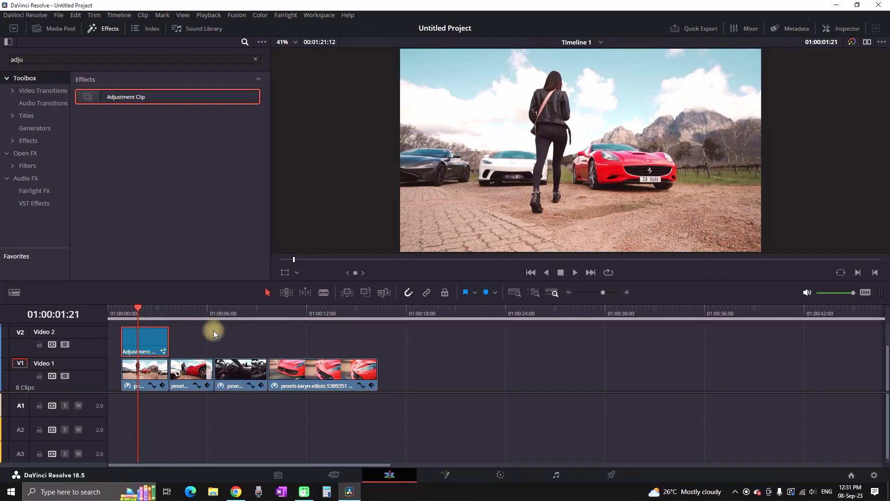
pyautogui.click(444, 474)
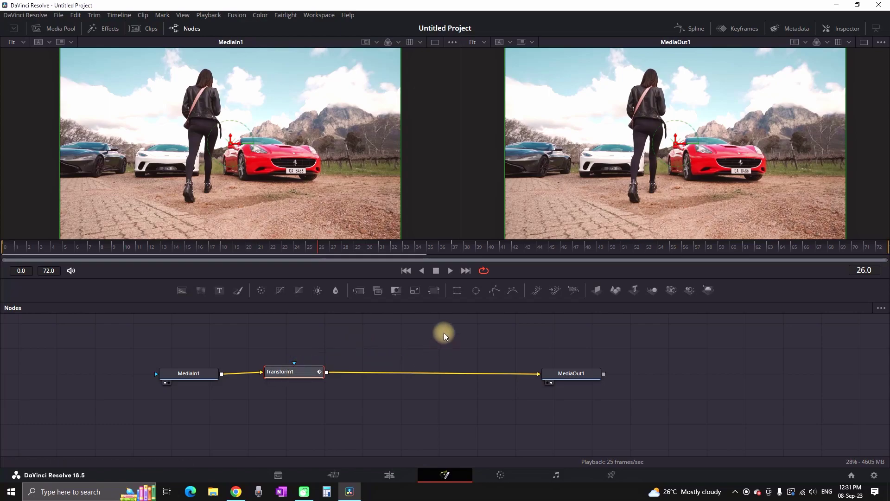
pyautogui.click(437, 297)
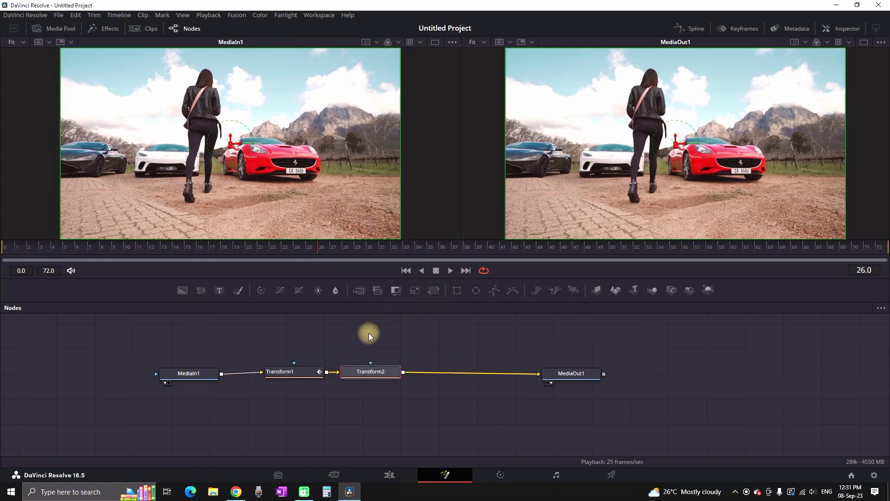
pyautogui.moveTo(371, 371); pyautogui.dragTo(417, 368)
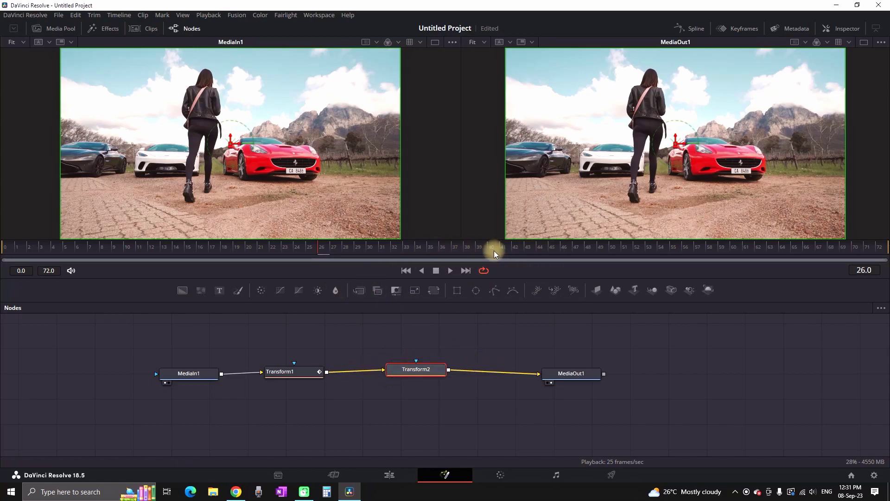
# - Add a Size keyframe of 1.0 to the Transform2 node at frame 36
pyautogui.click(445, 246)
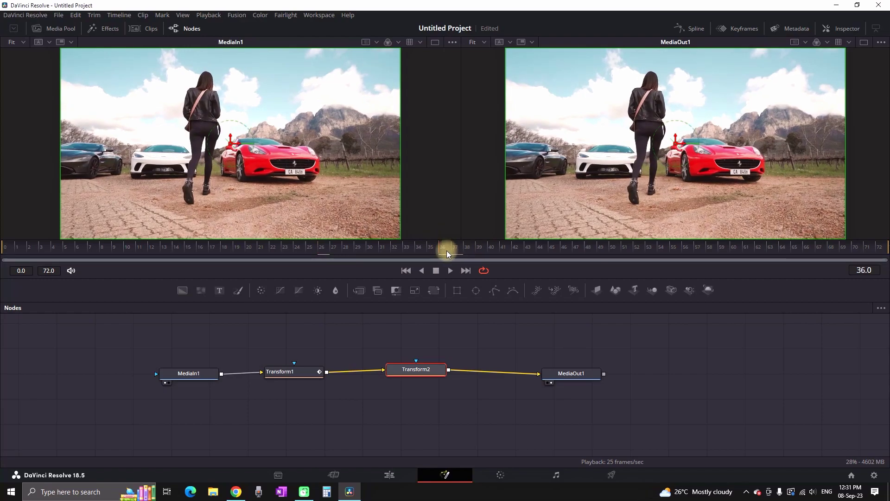
pyautogui.click(834, 28)
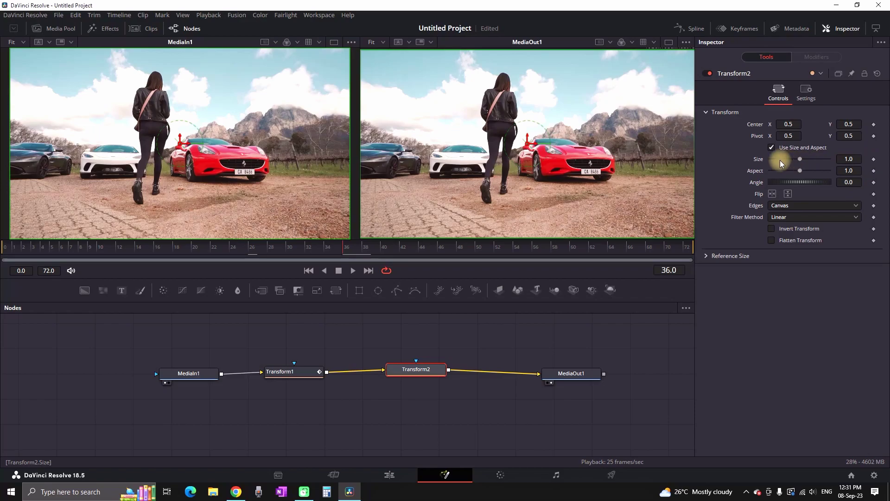
pyautogui.click(874, 160)
# - Set the Transform2 node's Size to 1.83 at frame 72 and play back the zoom-in animation
pyautogui.moveTo(656, 253); pyautogui.dragTo(689, 250)
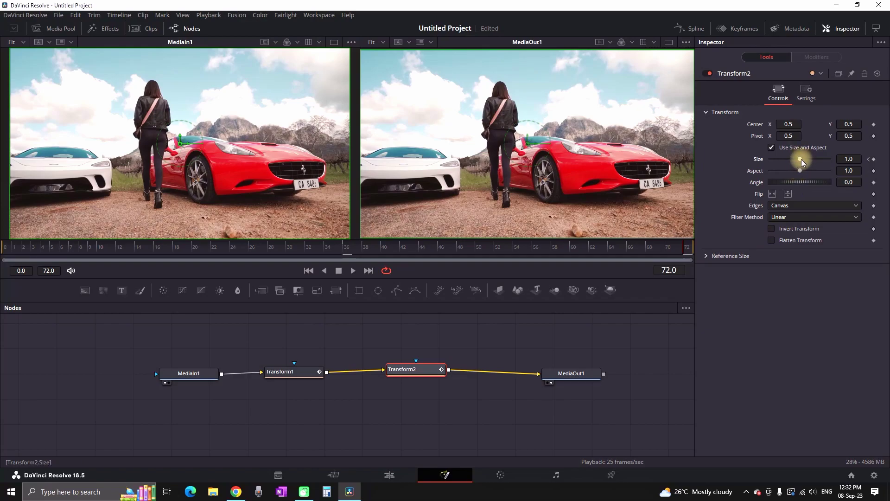
pyautogui.moveTo(801, 159); pyautogui.dragTo(808, 159)
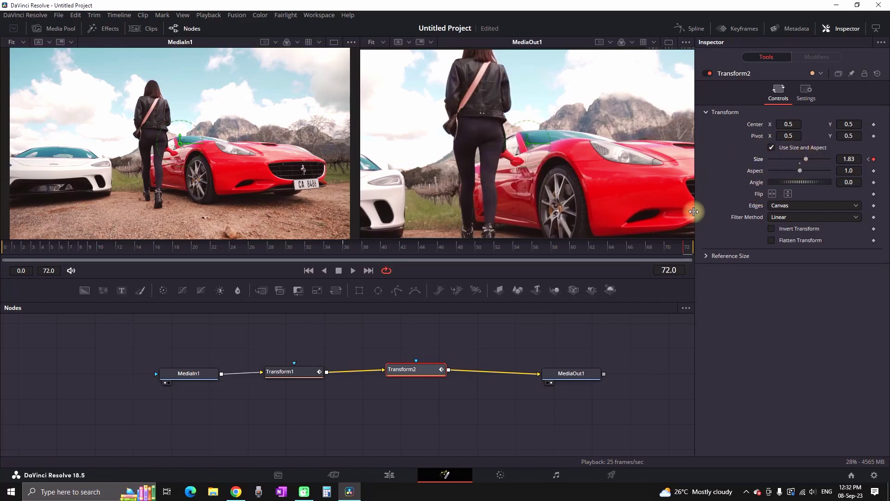
pyautogui.press('space')
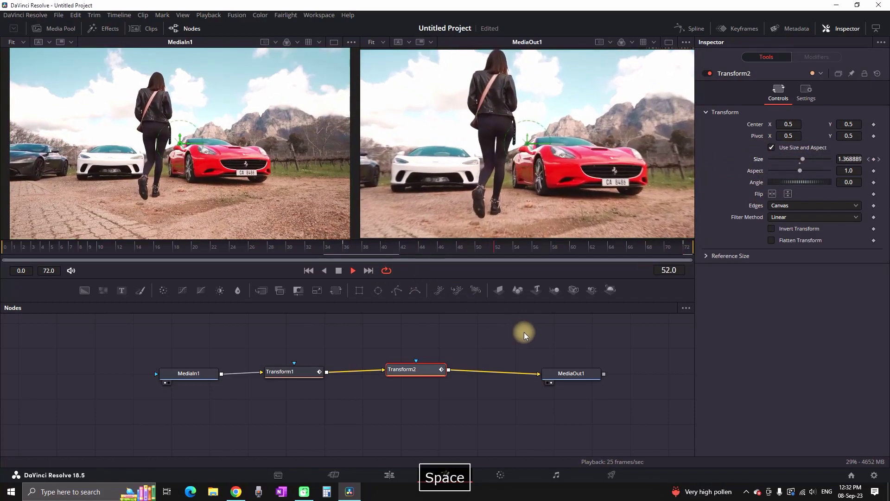
pyautogui.press('space')
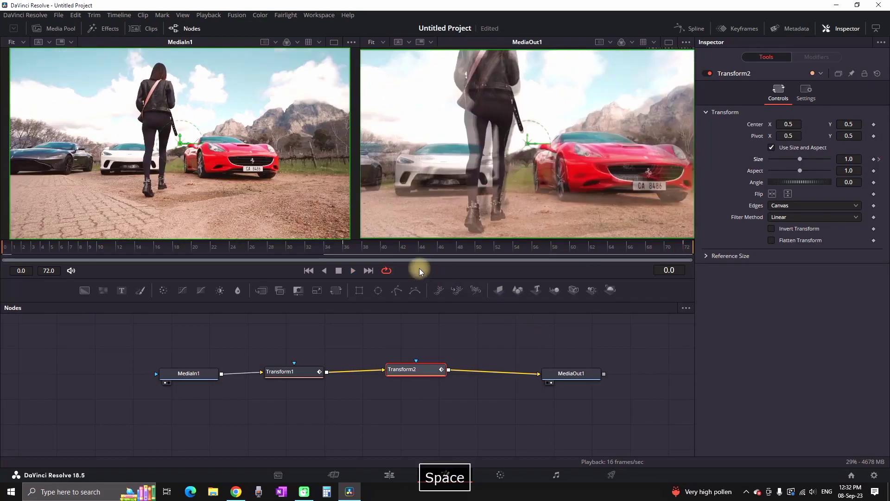
pyautogui.press('space')
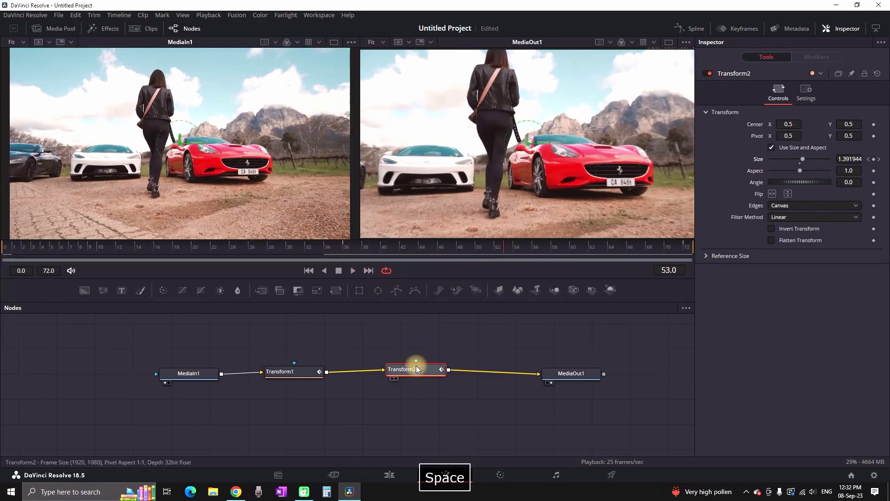
# - Show only Transform2's Size curve in the Spline editor, fit it to the view, and smooth all its keyframes
pyautogui.click(690, 29)
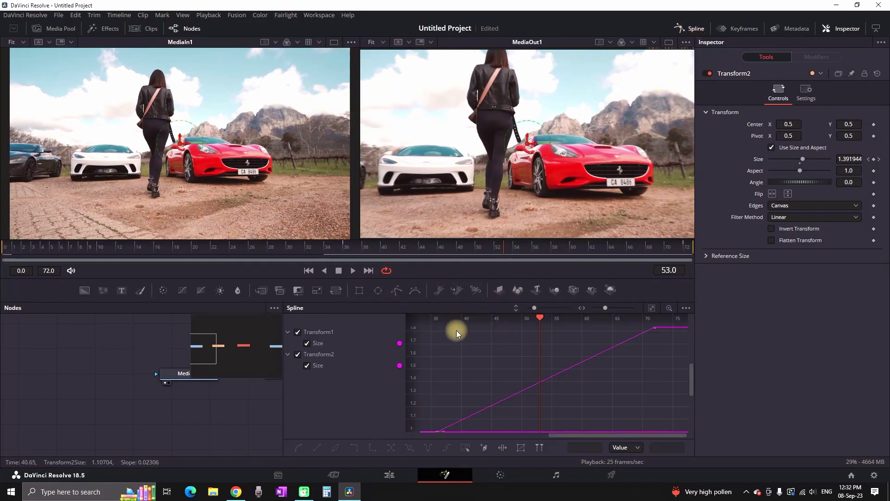
pyautogui.click(298, 332)
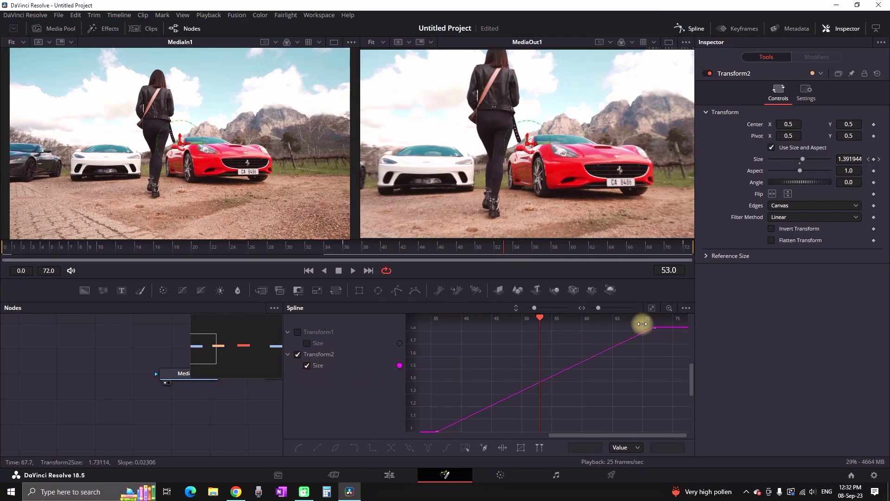
pyautogui.click(652, 306)
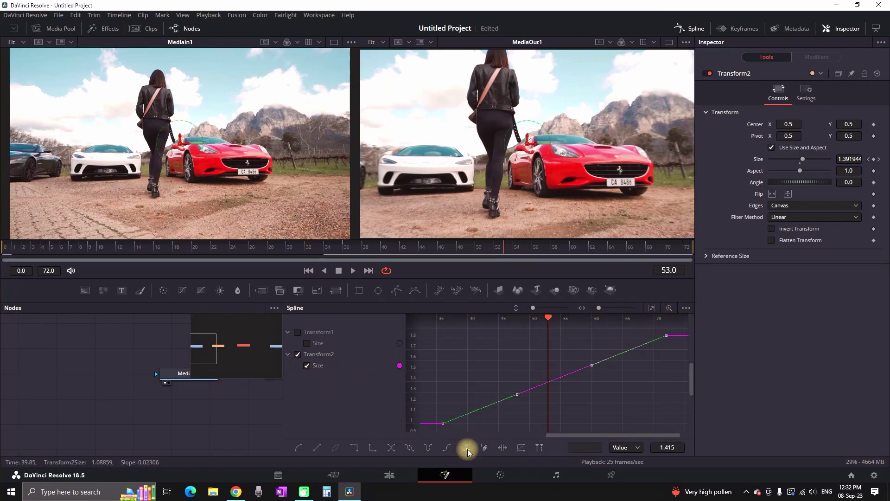
pyautogui.hotkey('shift', 's')
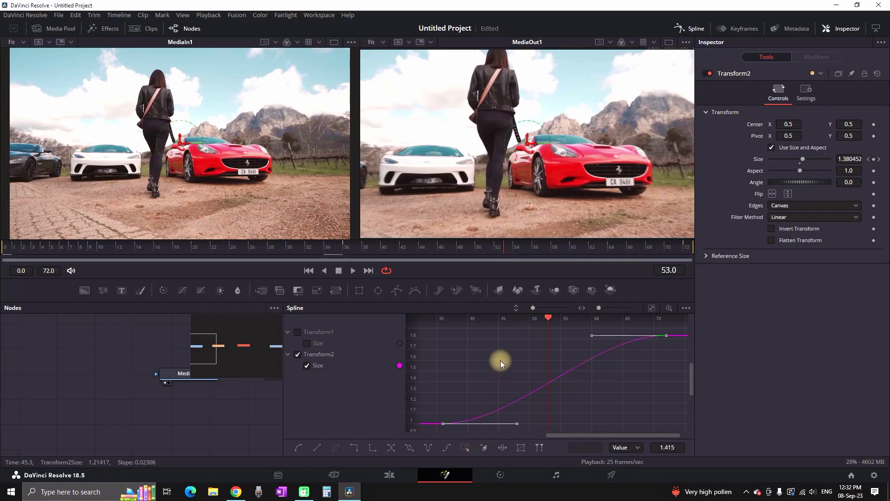
# - Pull both handles of Transform2's Size curve down to the base beneath the last keyframe for a late, sharp acceleration, and play back the zoom
pyautogui.moveTo(515, 424); pyautogui.dragTo(662, 427)
pyautogui.moveTo(591, 336); pyautogui.dragTo(664, 427)
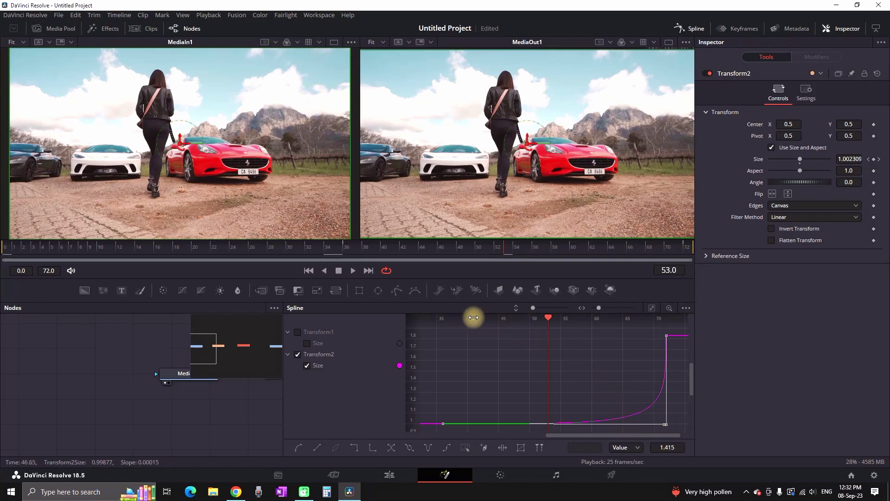
pyautogui.press('space')
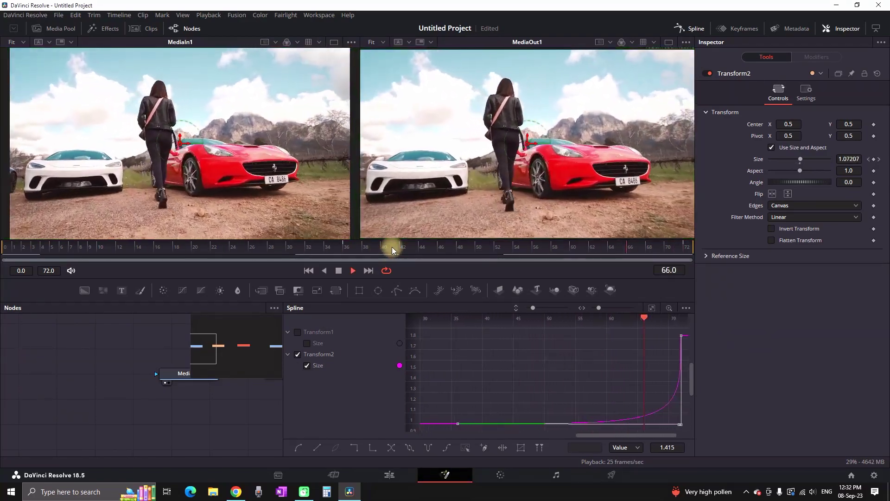
pyautogui.press('space')
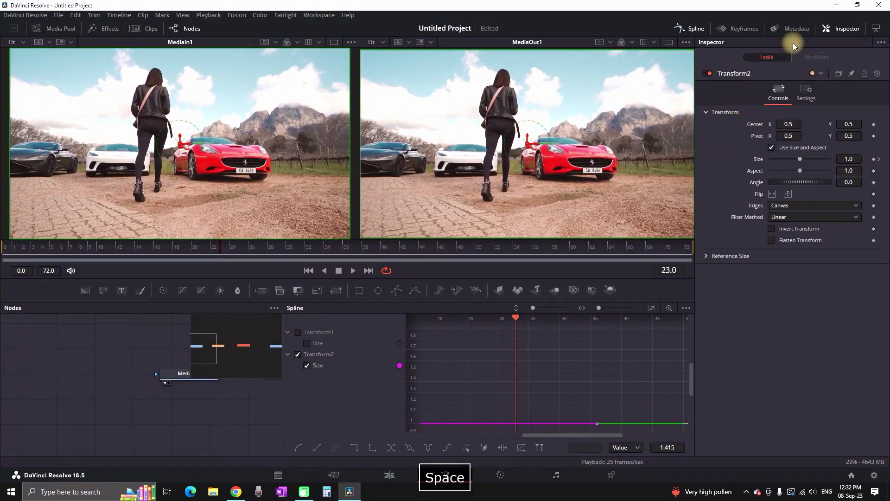
# - Enable Motion Blur on Transform2 with Quality 4 and Shutter Angle 230, close the Inspector and Spline editor, and play back the clip
pyautogui.click(806, 91)
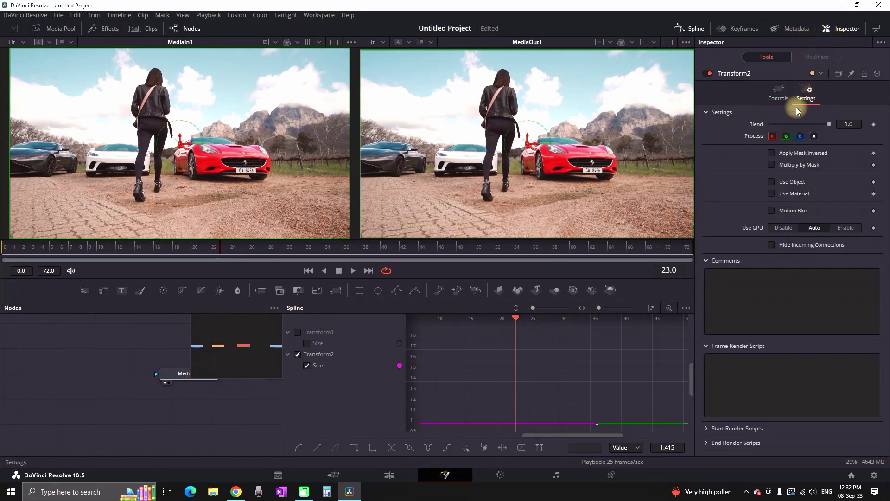
pyautogui.click(771, 211)
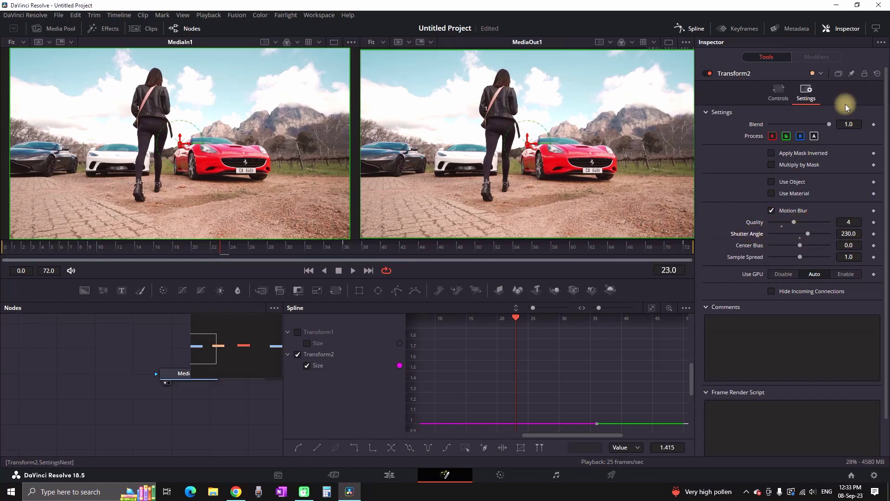
pyautogui.click(841, 28)
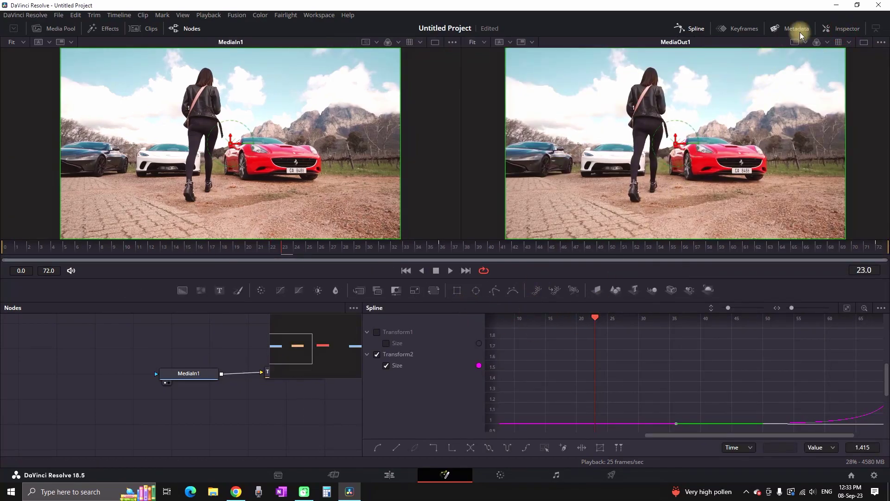
pyautogui.click(692, 28)
pyautogui.press('space')
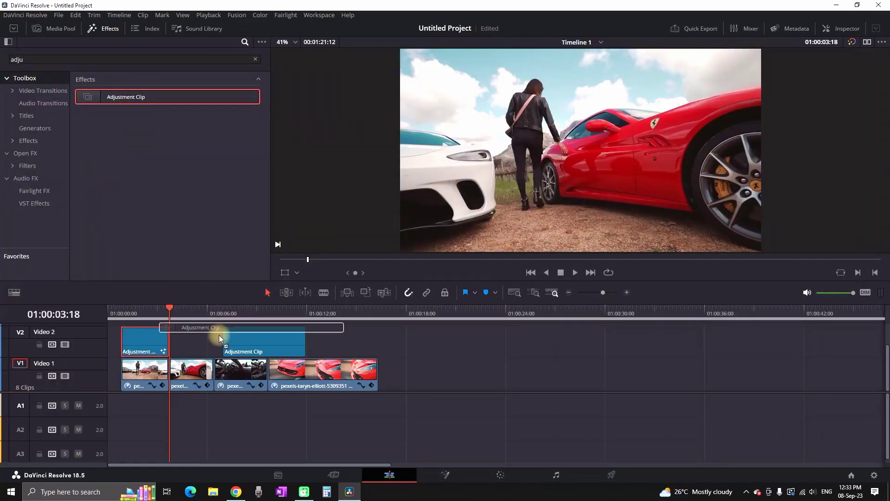
# - Add an adjustment clip above the second car clip on Video 2, matched to that clip's length, and open it in Fusion
pyautogui.moveTo(218, 337)
pyautogui.mouseDown()
pyautogui.moveTo(199, 340)
pyautogui.moveTo(250, 343)
pyautogui.moveTo(212, 343)
pyautogui.mouseUp()
pyautogui.click(185, 349)
pyautogui.click(444, 473)
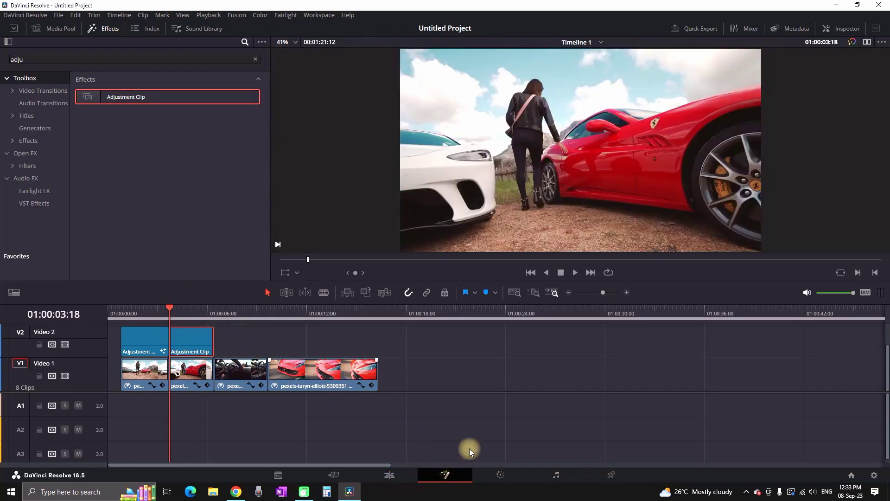
# - Show MediaIn1 in the first viewer and arrange the MediaIn1 and MediaOut1 nodes with a wide gap between them
pyautogui.moveTo(396, 374); pyautogui.dragTo(270, 379)
pyautogui.click(264, 350)
pyautogui.click(259, 382)
pyautogui.press('1')
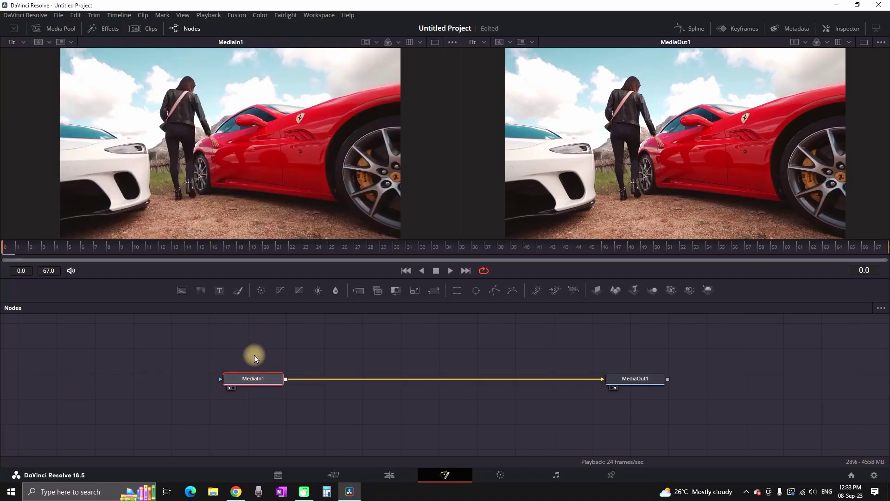
pyautogui.moveTo(218, 334); pyautogui.dragTo(614, 408)
pyautogui.moveTo(633, 385); pyautogui.dragTo(599, 392)
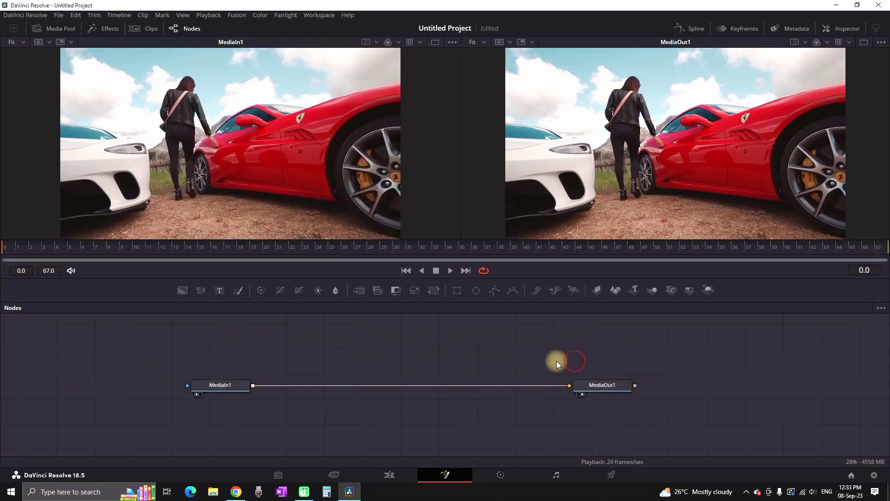
# - Insert a Transform node after MediaIn1 and move it into place between MediaIn1 and MediaOut1
pyautogui.click(227, 384)
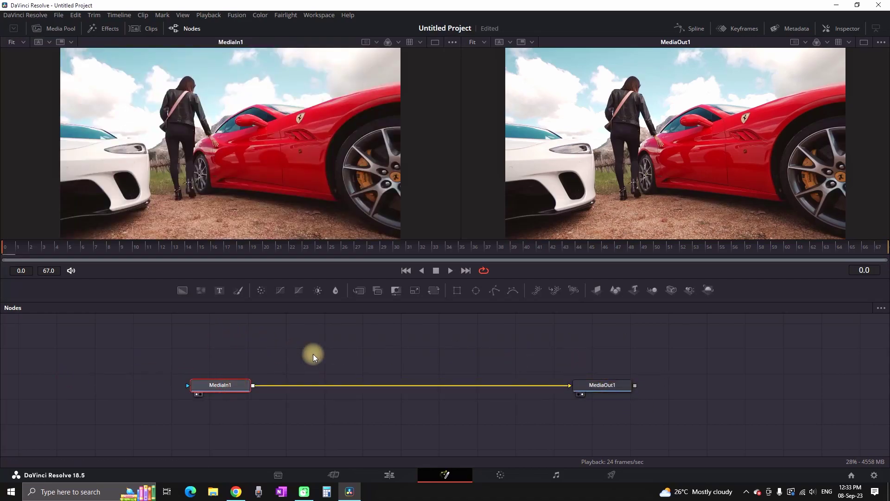
pyautogui.click(434, 289)
pyautogui.moveTo(299, 381); pyautogui.dragTo(327, 377)
pyautogui.click(372, 413)
# - Return to the edit timeline and step frame by frame through the cut from the first to the second clip to examine the zoom transition
pyautogui.click(388, 474)
pyautogui.moveTo(175, 313); pyautogui.dragTo(158, 310)
pyautogui.press('Right')
pyautogui.press('Right')
pyautogui.press('Right')
pyautogui.press('Right')
pyautogui.press('Right')
pyautogui.press('Right')
pyautogui.press('Right')
pyautogui.press('Right')
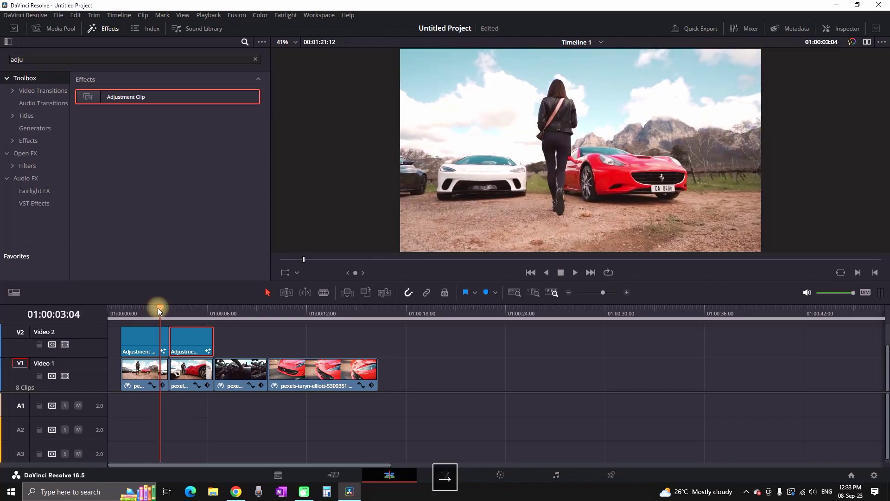
pyautogui.press('Right')
pyautogui.press('Right')
pyautogui.press('Right')
pyautogui.press('Right')
pyautogui.press('Right')
pyautogui.press('Right')
pyautogui.press('Right')
pyautogui.press('Right')
pyautogui.press('Right')
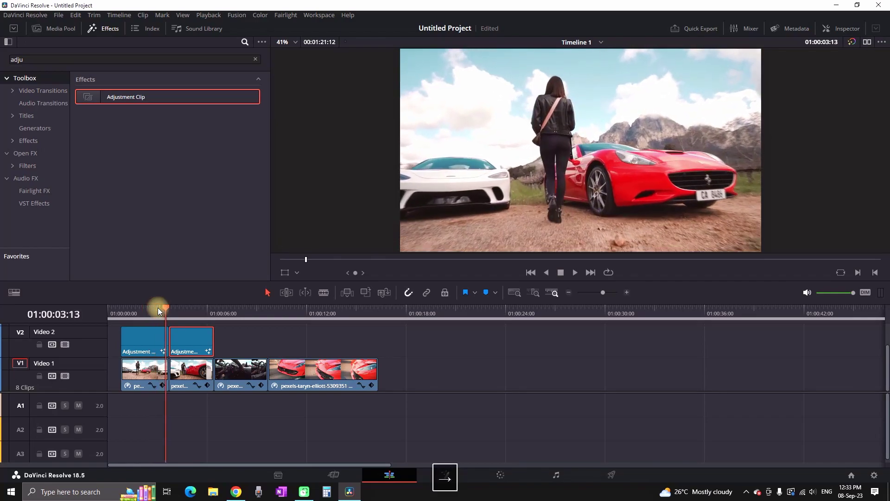
pyautogui.press('Right')
pyautogui.press('Right')
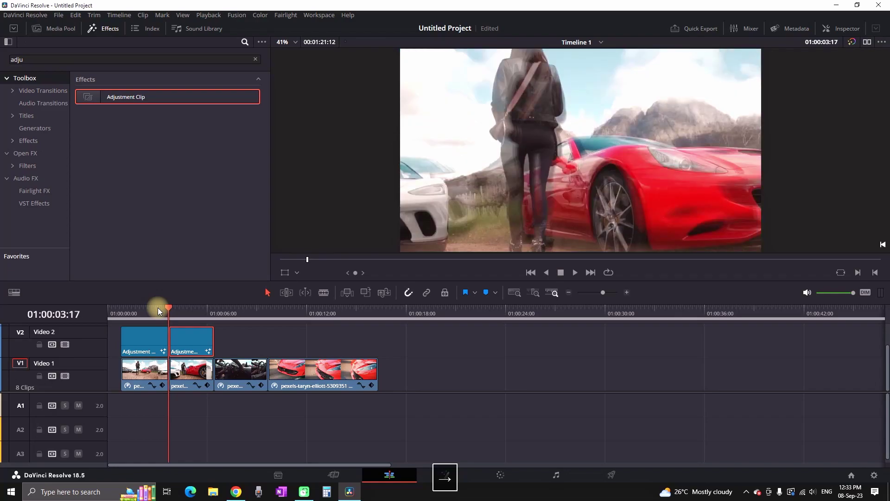
pyautogui.press('Right')
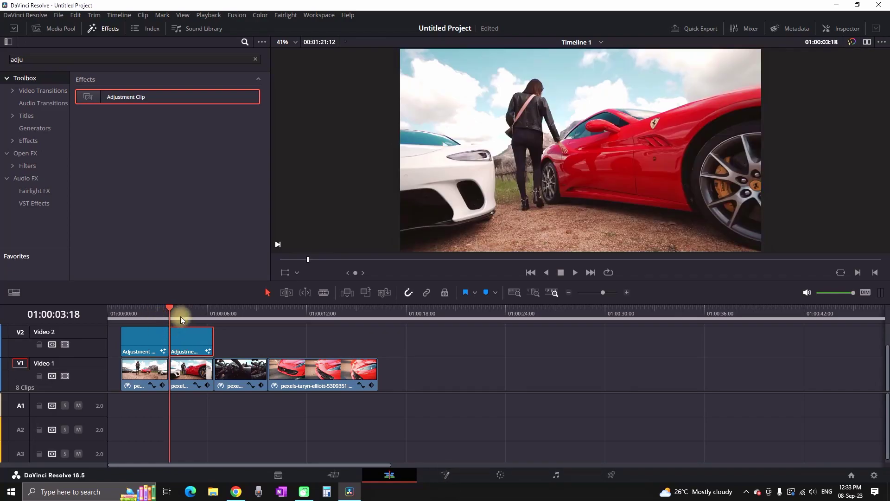
# - Reopen the second adjustment clip in Fusion and keyframe Transform1's Size at 1.89 on frame 0
pyautogui.click(453, 471)
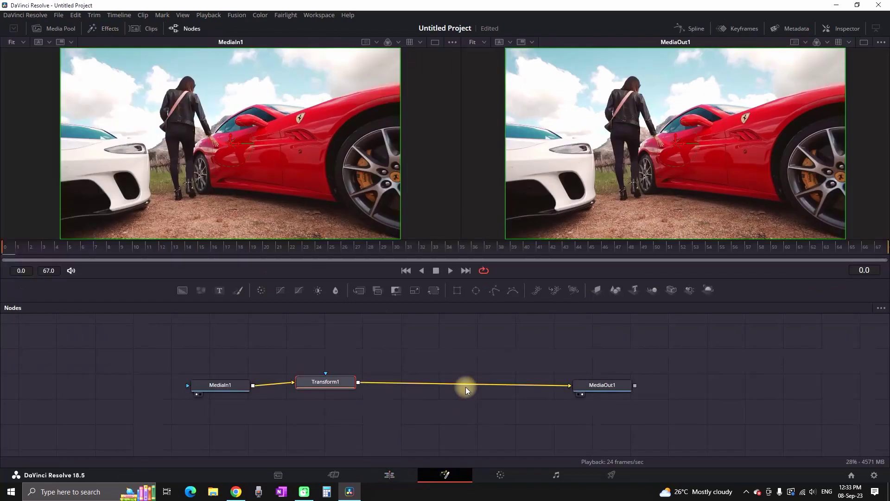
pyautogui.moveTo(331, 379); pyautogui.dragTo(328, 381)
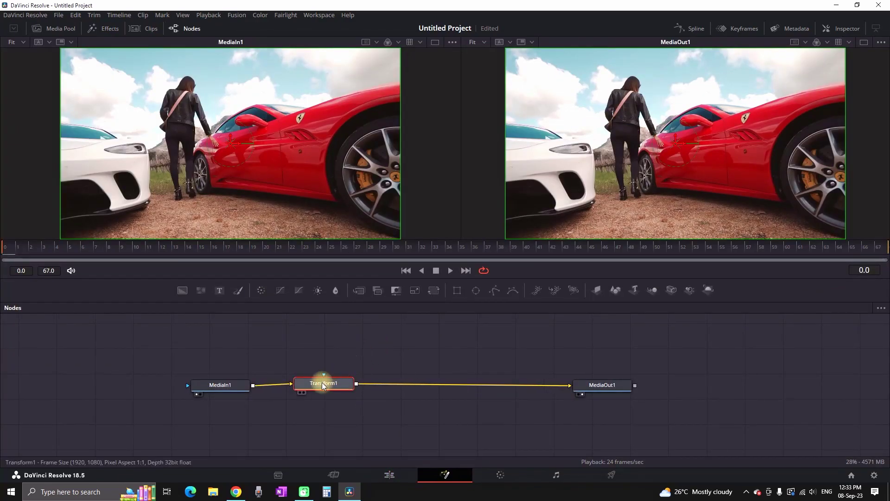
pyautogui.click(840, 28)
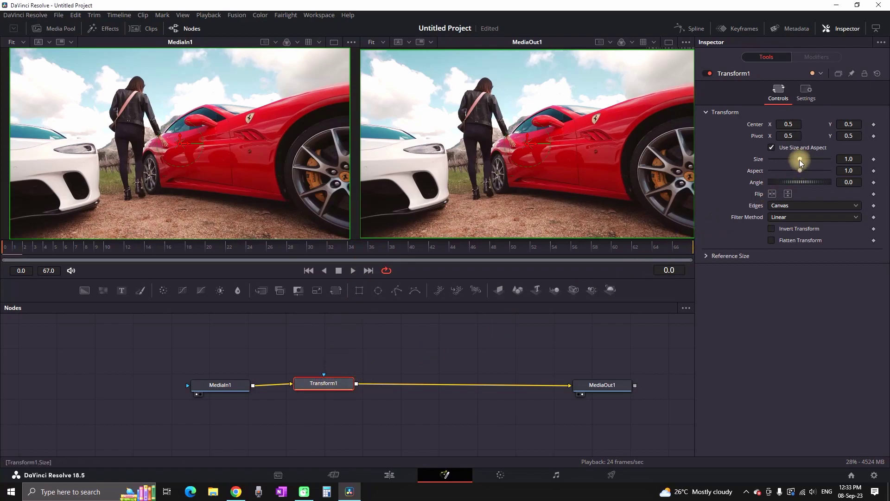
pyautogui.moveTo(800, 162); pyautogui.dragTo(807, 164)
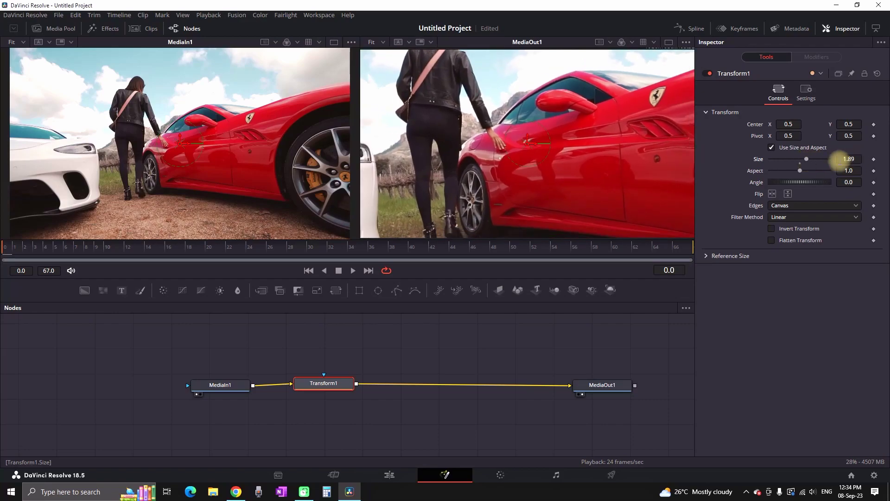
pyautogui.click(873, 159)
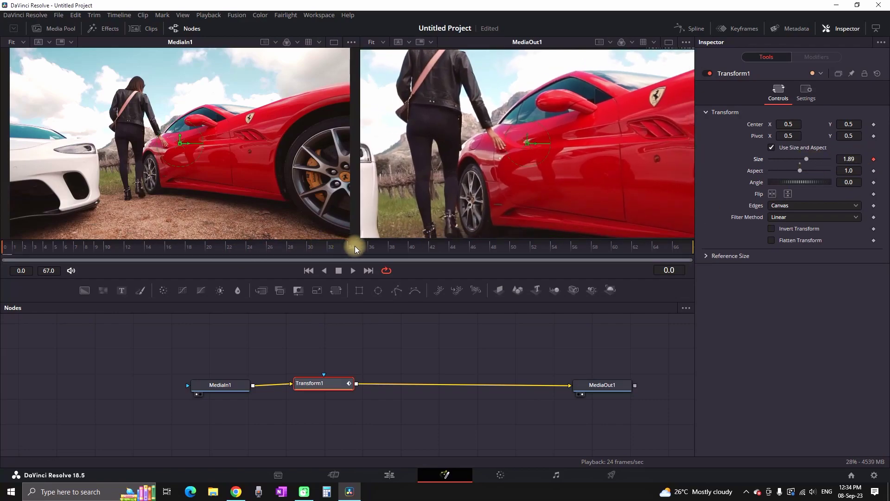
# - Set Transform1's Size to 1.0 at frame 35 and play back the zoom-out from the start
pyautogui.moveTo(355, 249); pyautogui.dragTo(365, 250)
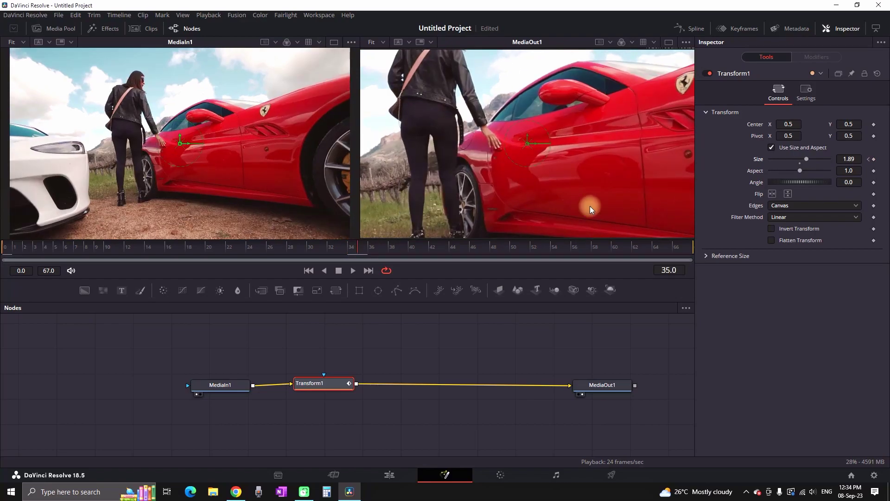
pyautogui.click(799, 164)
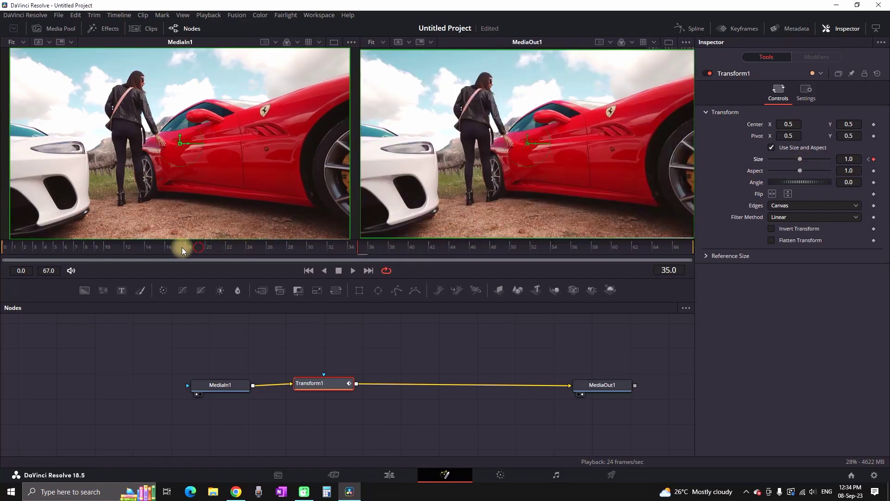
pyautogui.click(3, 252)
pyautogui.press('space')
pyautogui.click(353, 270)
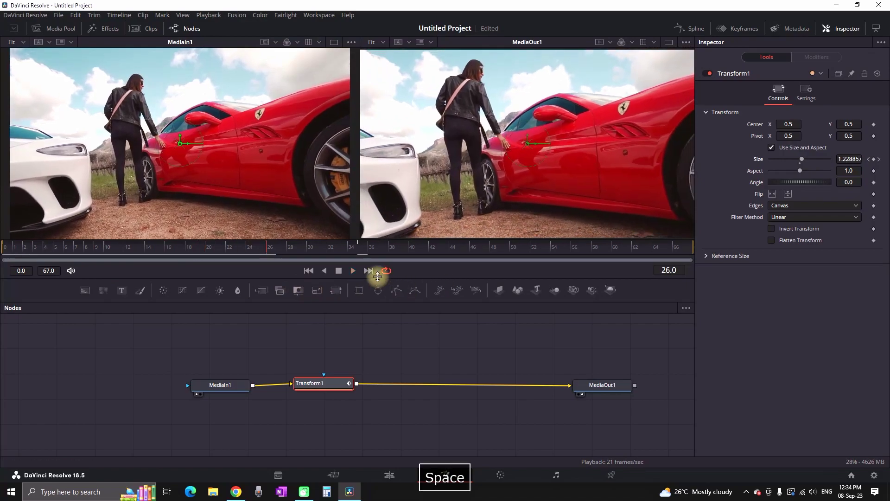
# - Fit Transform1's Size curve in the Spline editor and pull both handles to the base beneath the first keyframe for a fast, easing-out drop
pyautogui.click(690, 28)
pyautogui.click(298, 332)
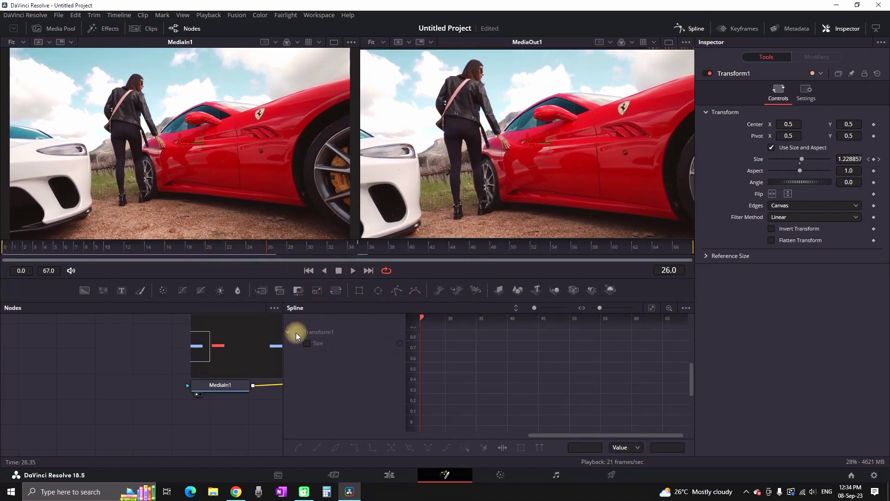
pyautogui.click(651, 308)
pyautogui.click(465, 447)
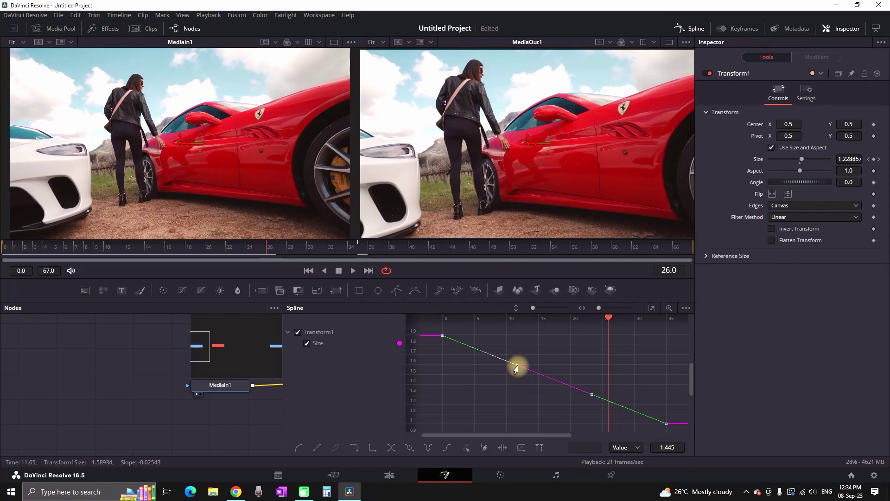
pyautogui.moveTo(516, 365); pyautogui.dragTo(441, 423)
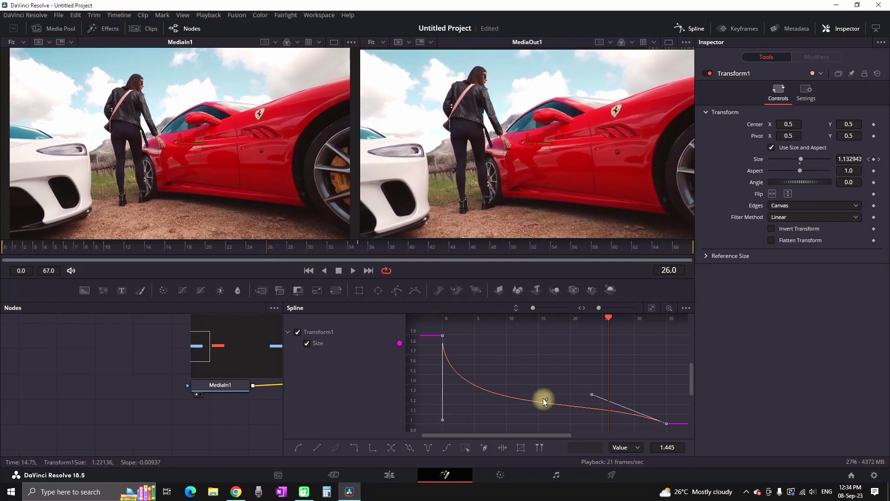
pyautogui.moveTo(589, 395); pyautogui.dragTo(442, 419)
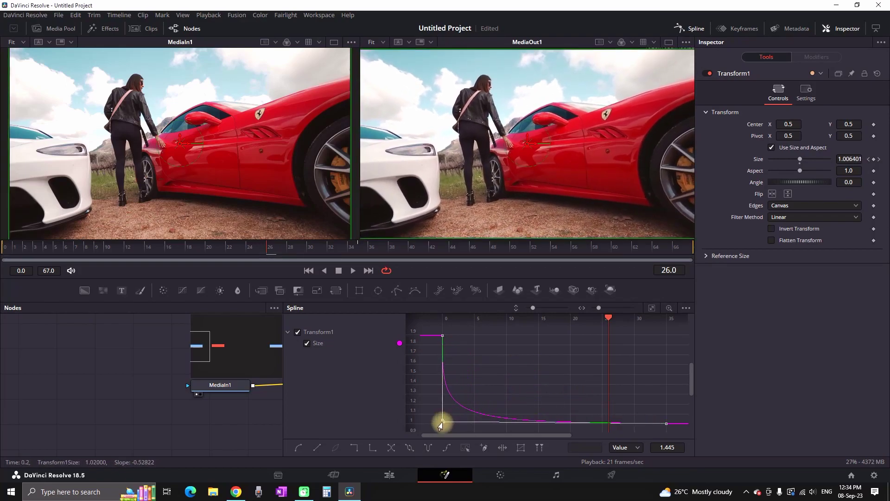
# - Enable Motion Blur on Transform1 with Quality 4 and Shutter Angle 230, close the Inspector and Spline editor, and play back the zoom-out
pyautogui.click(803, 103)
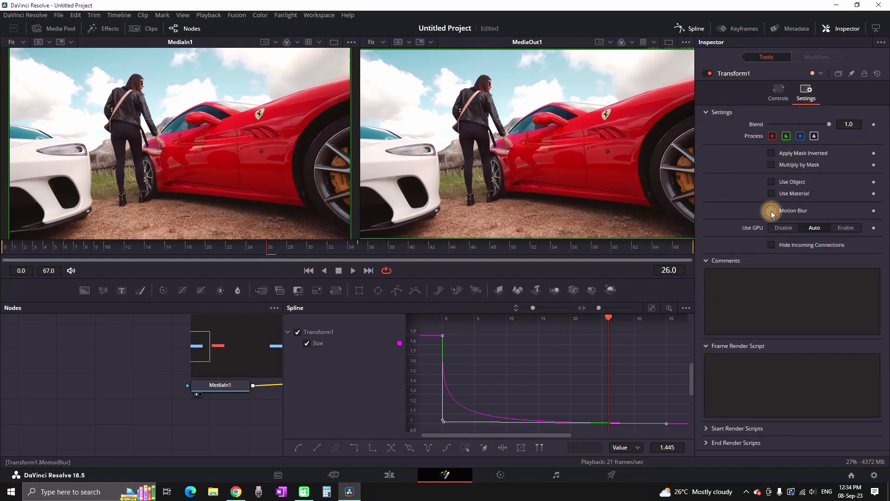
pyautogui.click(823, 224)
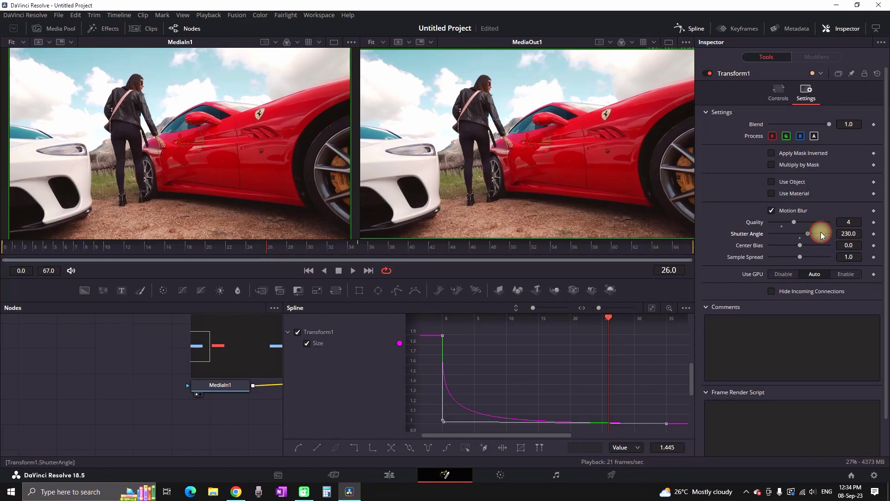
pyautogui.click(841, 28)
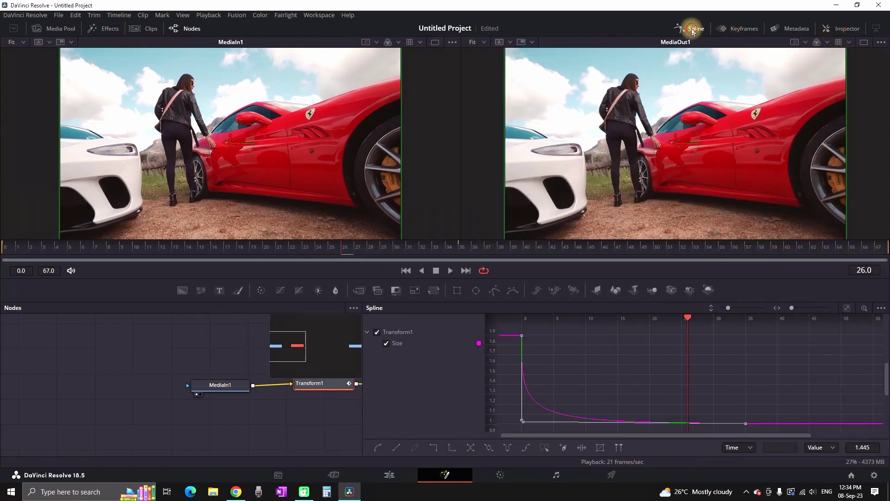
pyautogui.click(693, 29)
pyautogui.click(70, 247)
pyautogui.press('space')
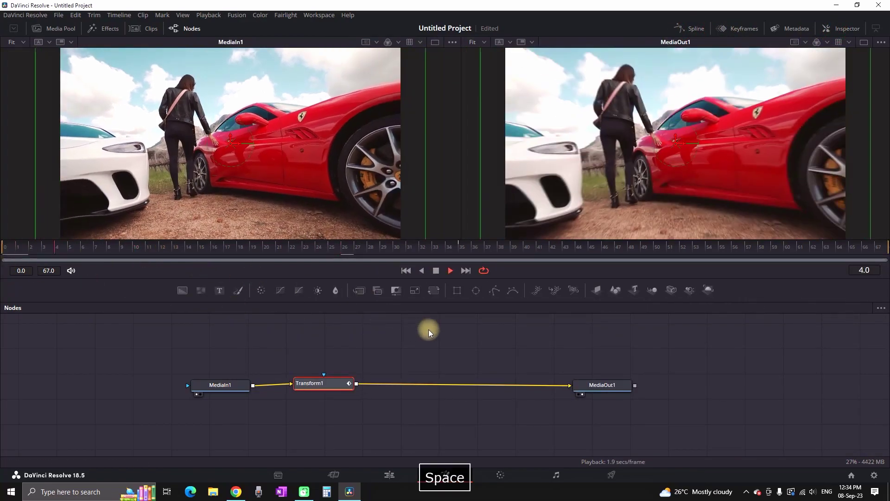
pyautogui.click(2, 249)
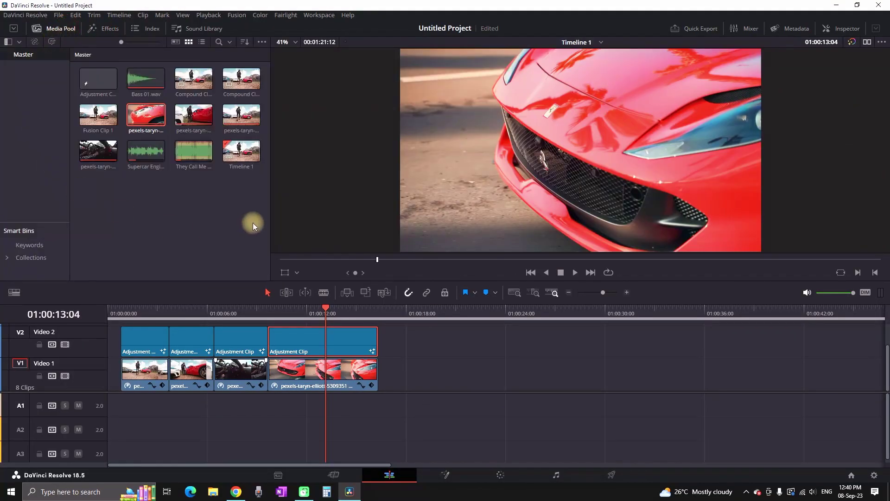
# - Place They Call Me a God - NEFFEX.mp3 on A1 and Supercar Engine Revving.mp3 on A2, trimming the engine sound to end at 01:00:13:04
pyautogui.moveTo(191, 173); pyautogui.dragTo(171, 410)
pyautogui.moveTo(146, 150); pyautogui.dragTo(276, 431)
pyautogui.moveTo(745, 428); pyautogui.dragTo(326, 427)
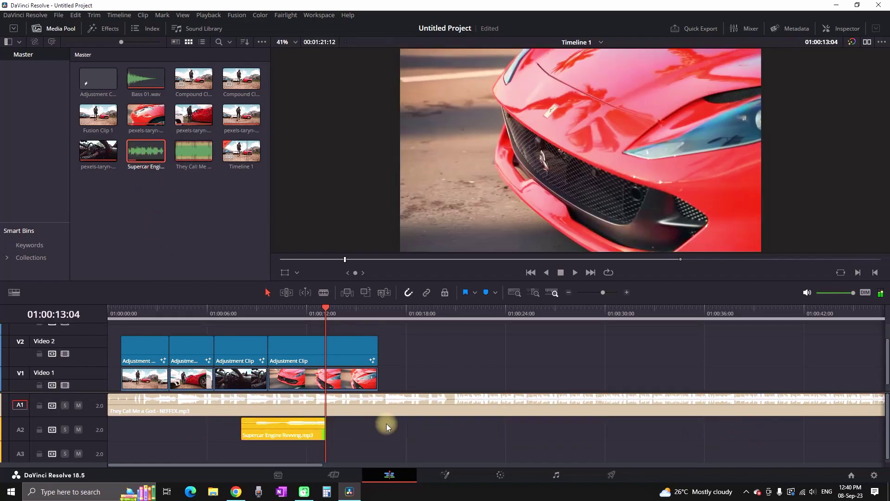
# - Split the music track at 01:00:16:08, where the last video clip ends, and delete the remainder
pyautogui.click(385, 309)
pyautogui.hotkey('ctrl', 'b')
pyautogui.click(441, 408)
pyautogui.press('Delete')
# - Place Bass 01.wav on A3 at the start of the second clip and duplicate it onto the track below, further along the timeline
pyautogui.moveTo(145, 96); pyautogui.dragTo(258, 456)
pyautogui.scroll(-1, 85, 377)
pyautogui.click(202, 433)
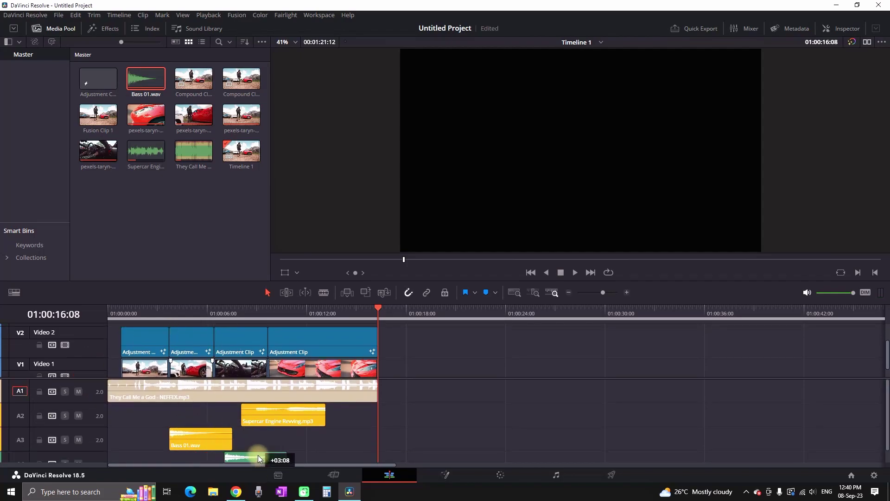